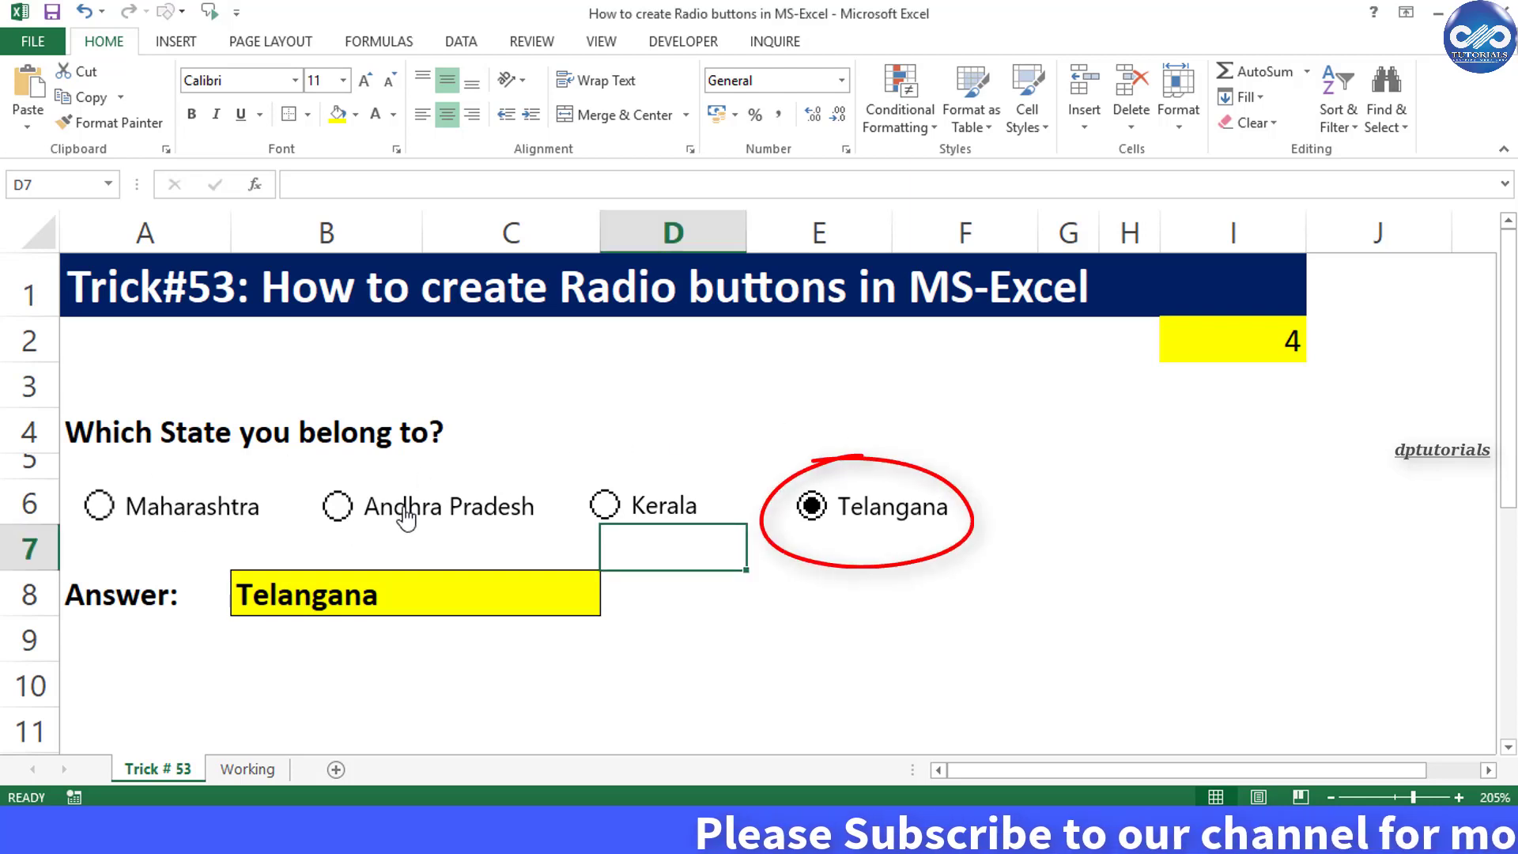
Choose Andhra Pradesh, then Kerala, so I2 shows 3 and the Answer cell reads Kerala.
{"action": "left_click", "coordinate": [358, 525]}
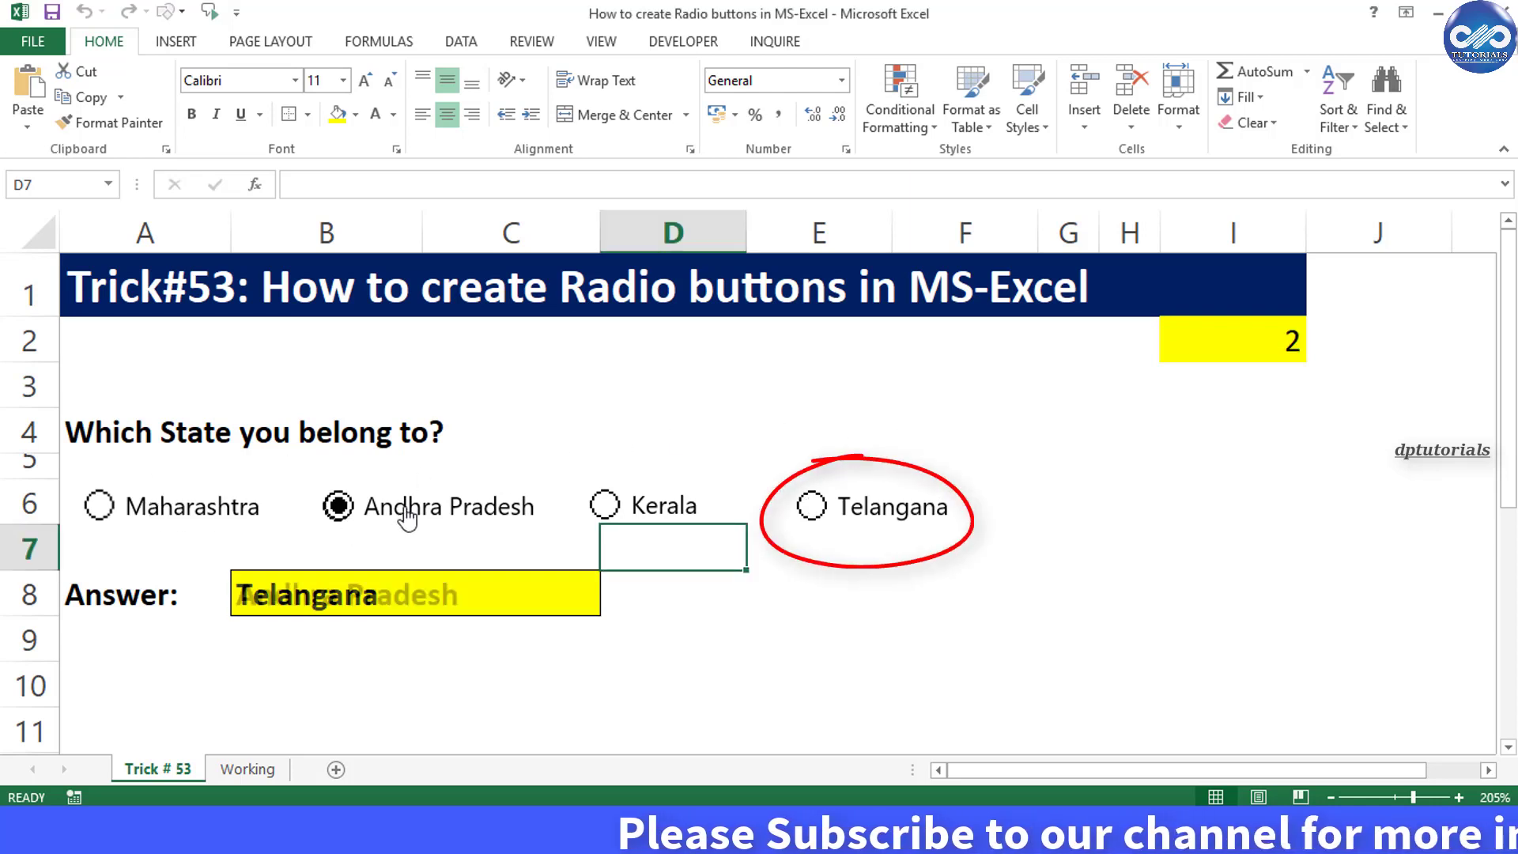
{"action": "left_click", "coordinate": [646, 510]}
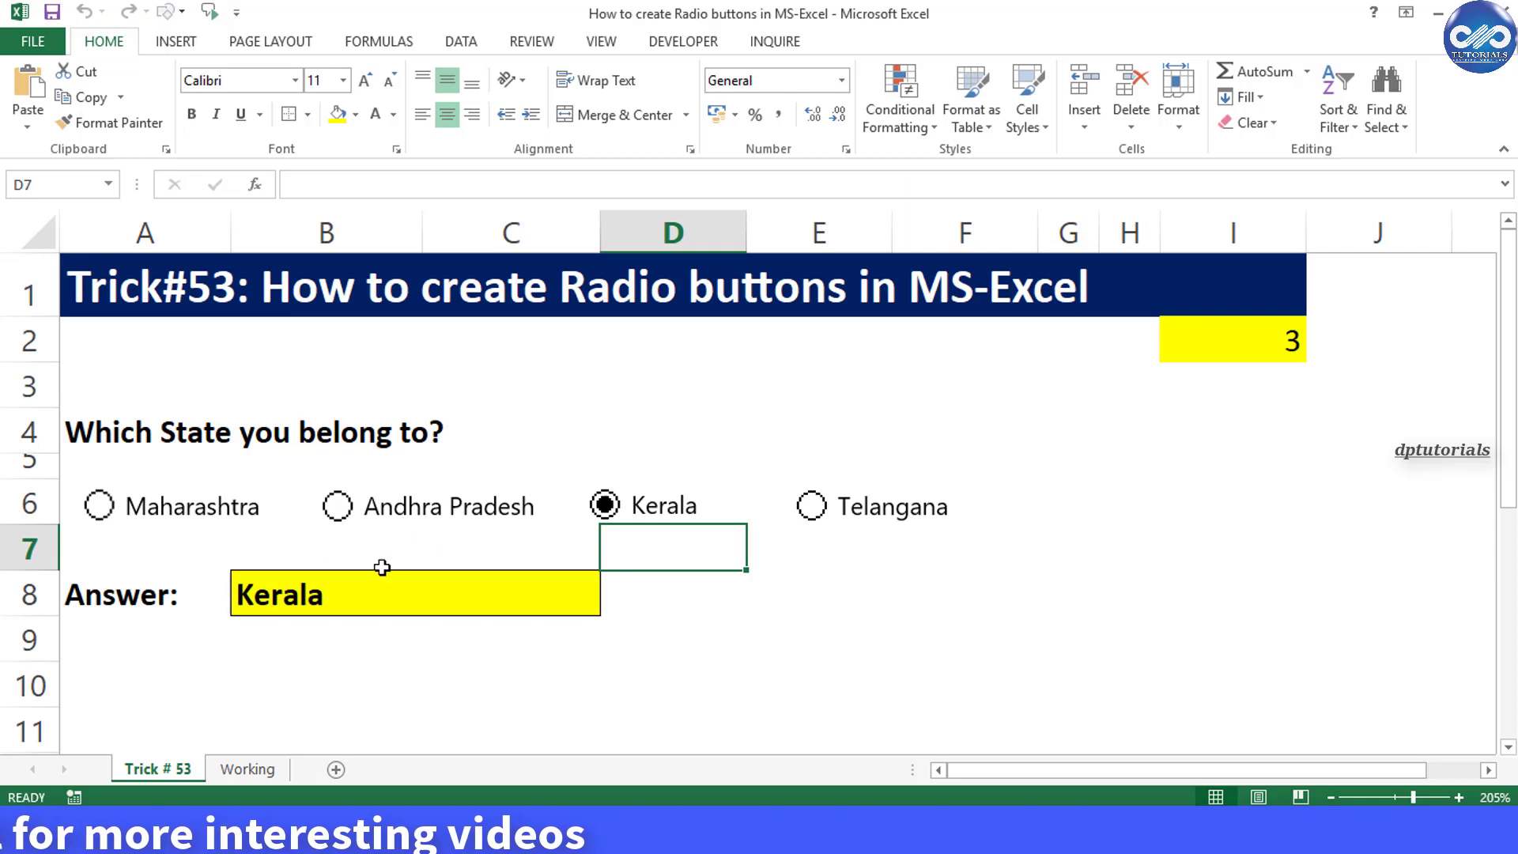
{"action": "left_click", "coordinate": [873, 552]}
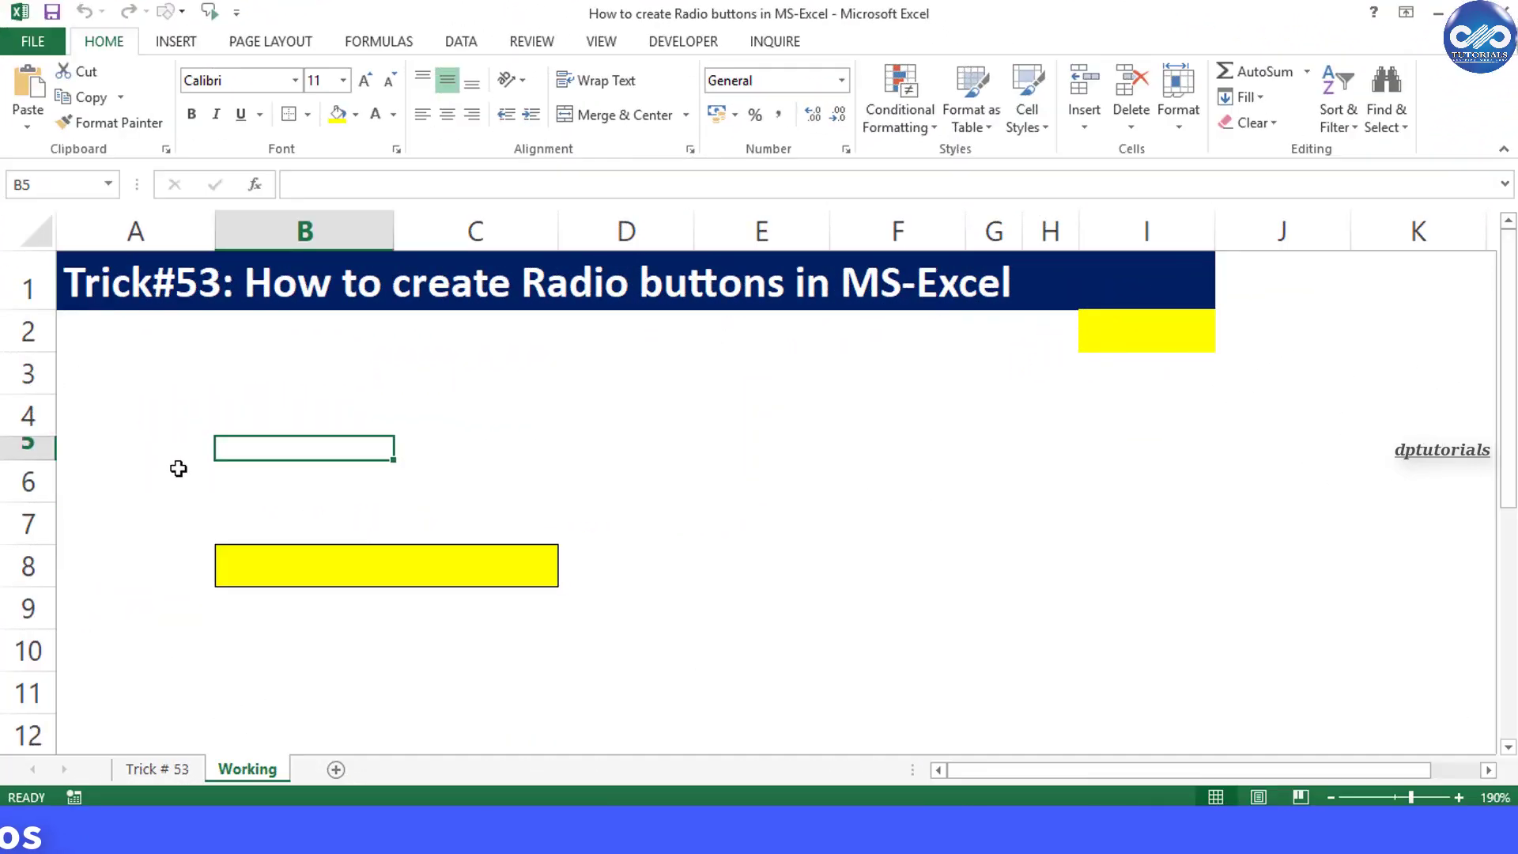
Select cell A6 on the Working sheet and check the Developer and View ribbon tabs.
{"action": "left_click", "coordinate": [163, 470]}
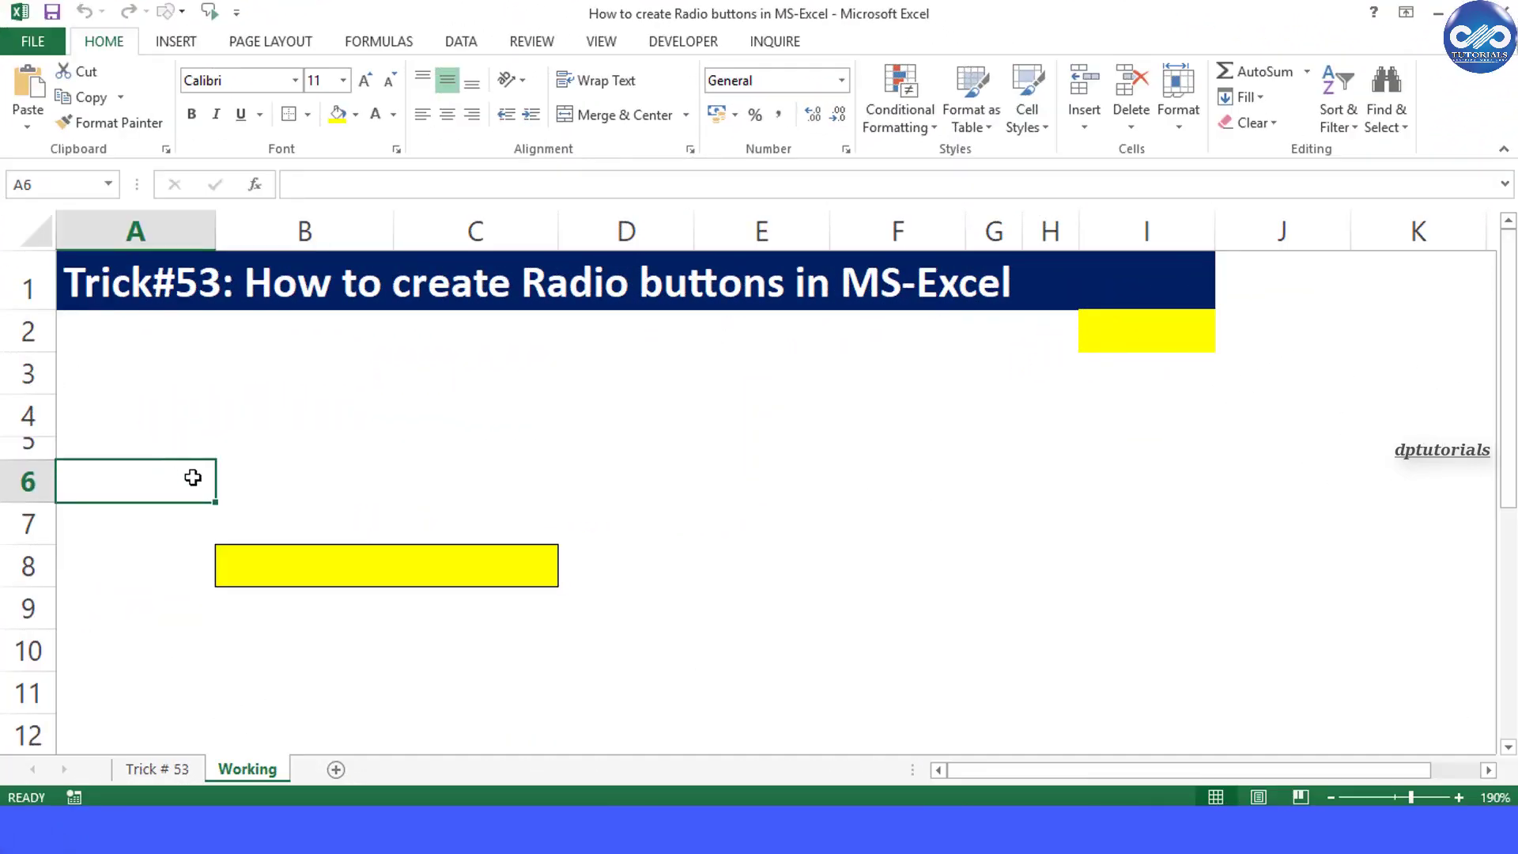
{"action": "left_click", "coordinate": [671, 44]}
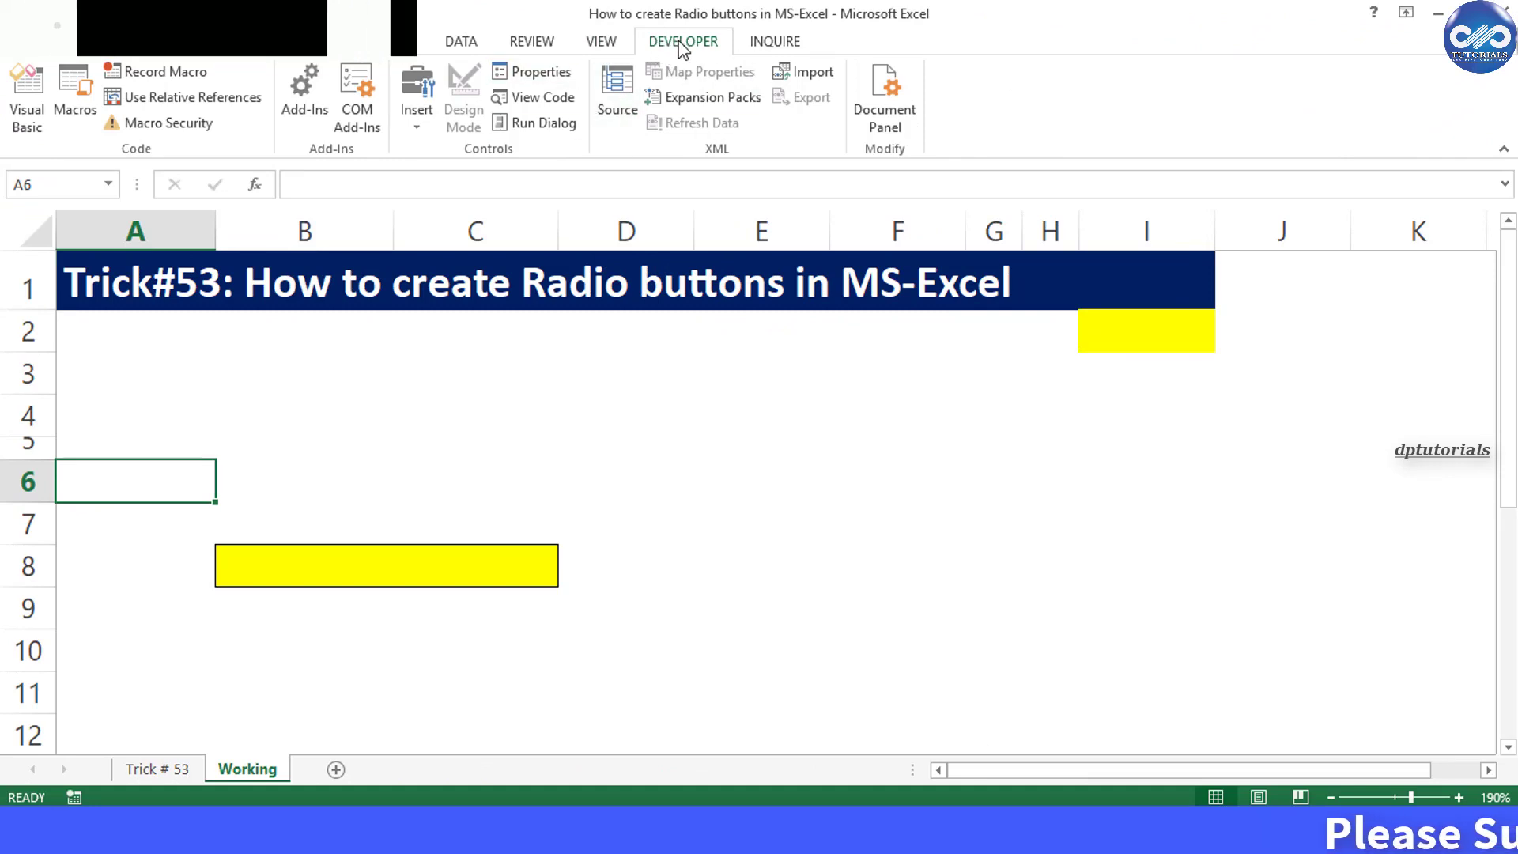
{"action": "left_click", "coordinate": [608, 44]}
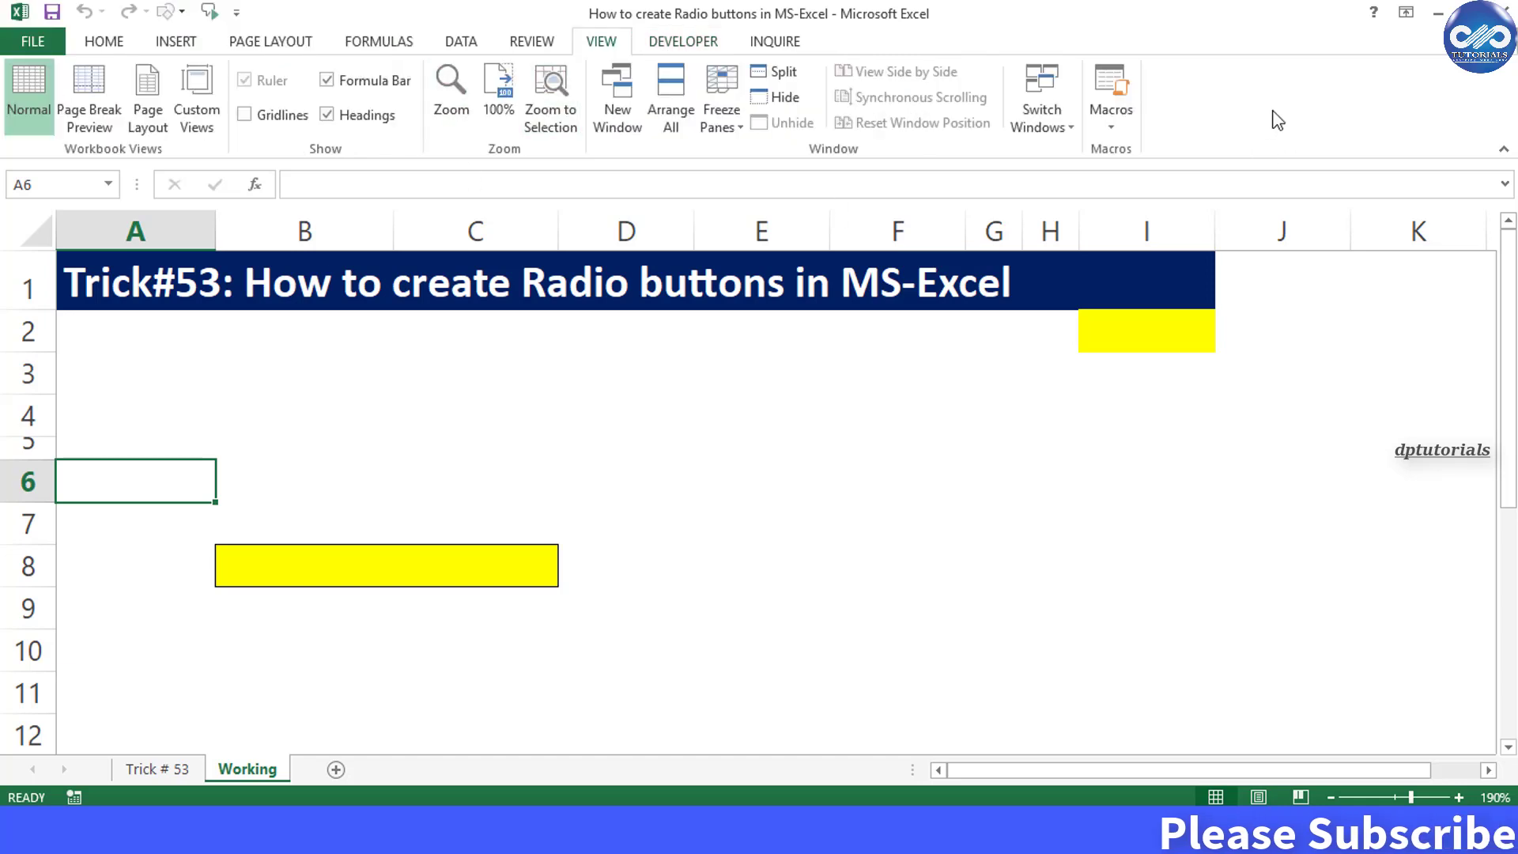
In Customize the Ribbon, list All Commands and confirm Developer is checked under Main Tabs.
{"action": "right_click", "coordinate": [1245, 95]}
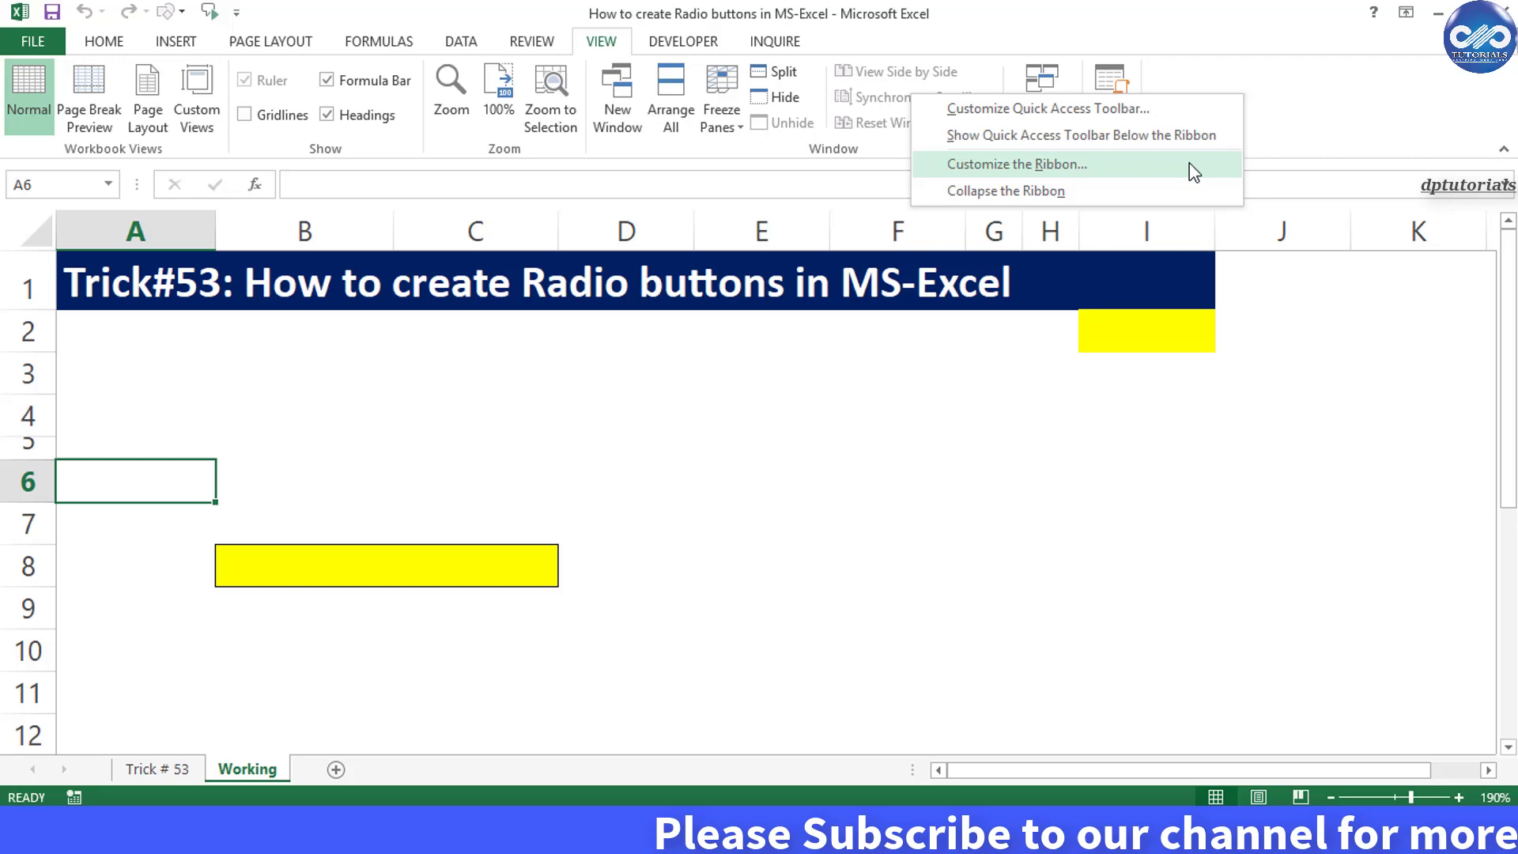
{"action": "left_click", "coordinate": [1071, 168]}
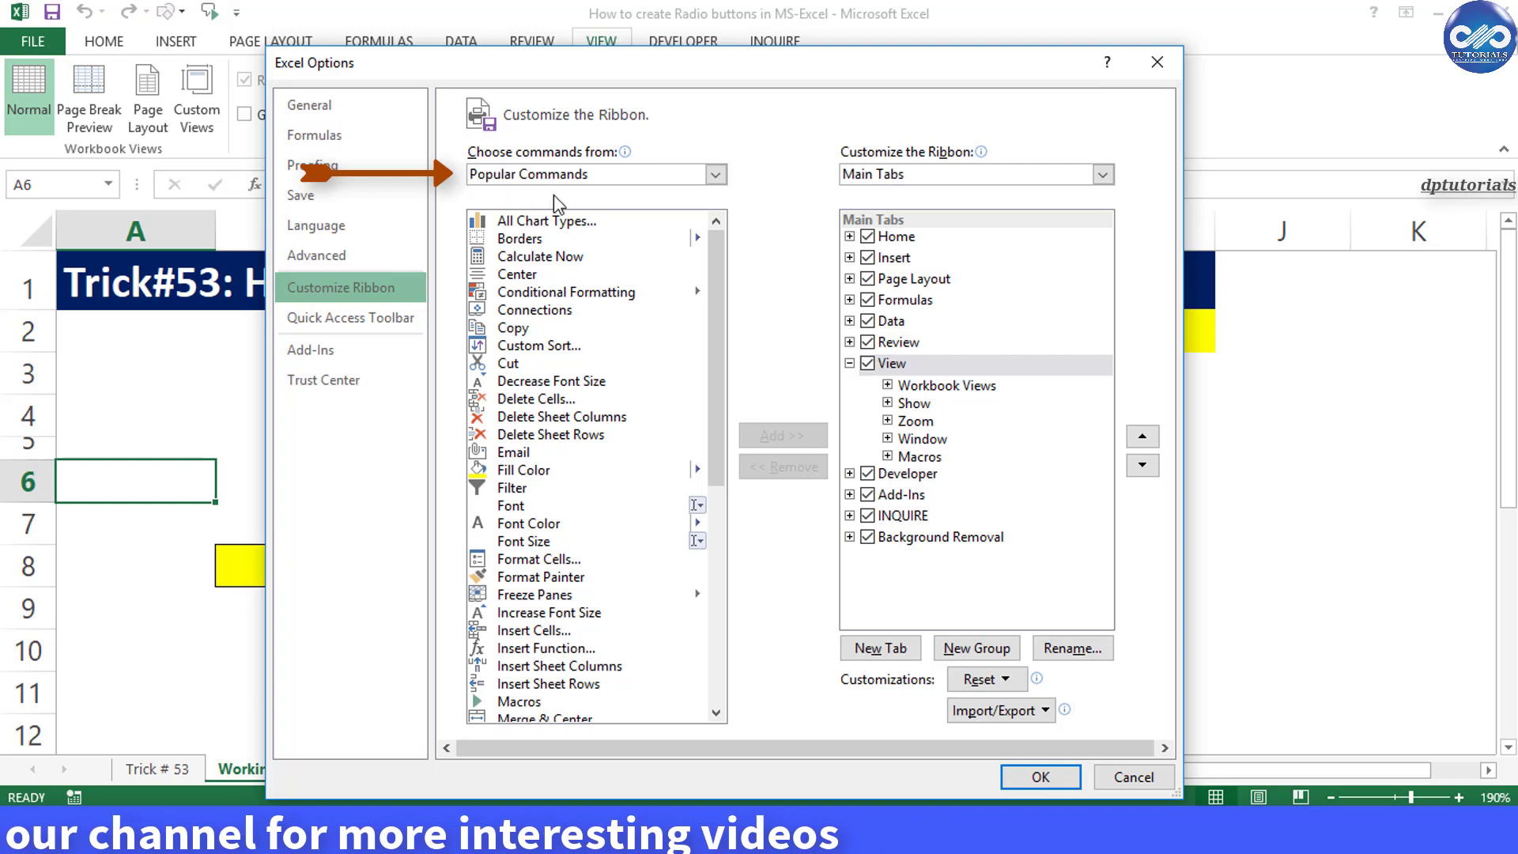
{"action": "left_click", "coordinate": [715, 174]}
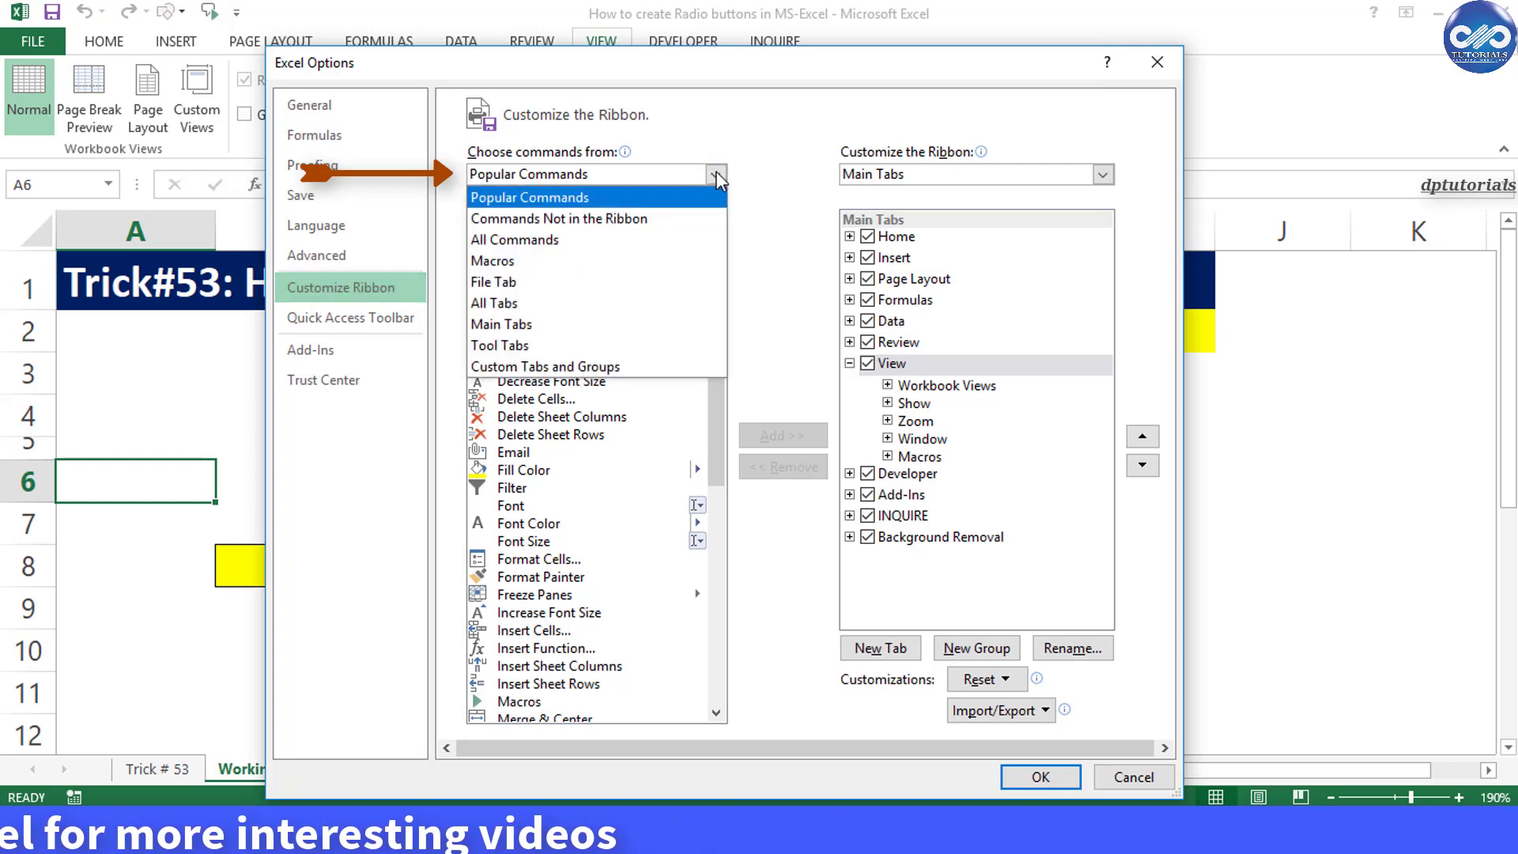
{"action": "left_click", "coordinate": [666, 239]}
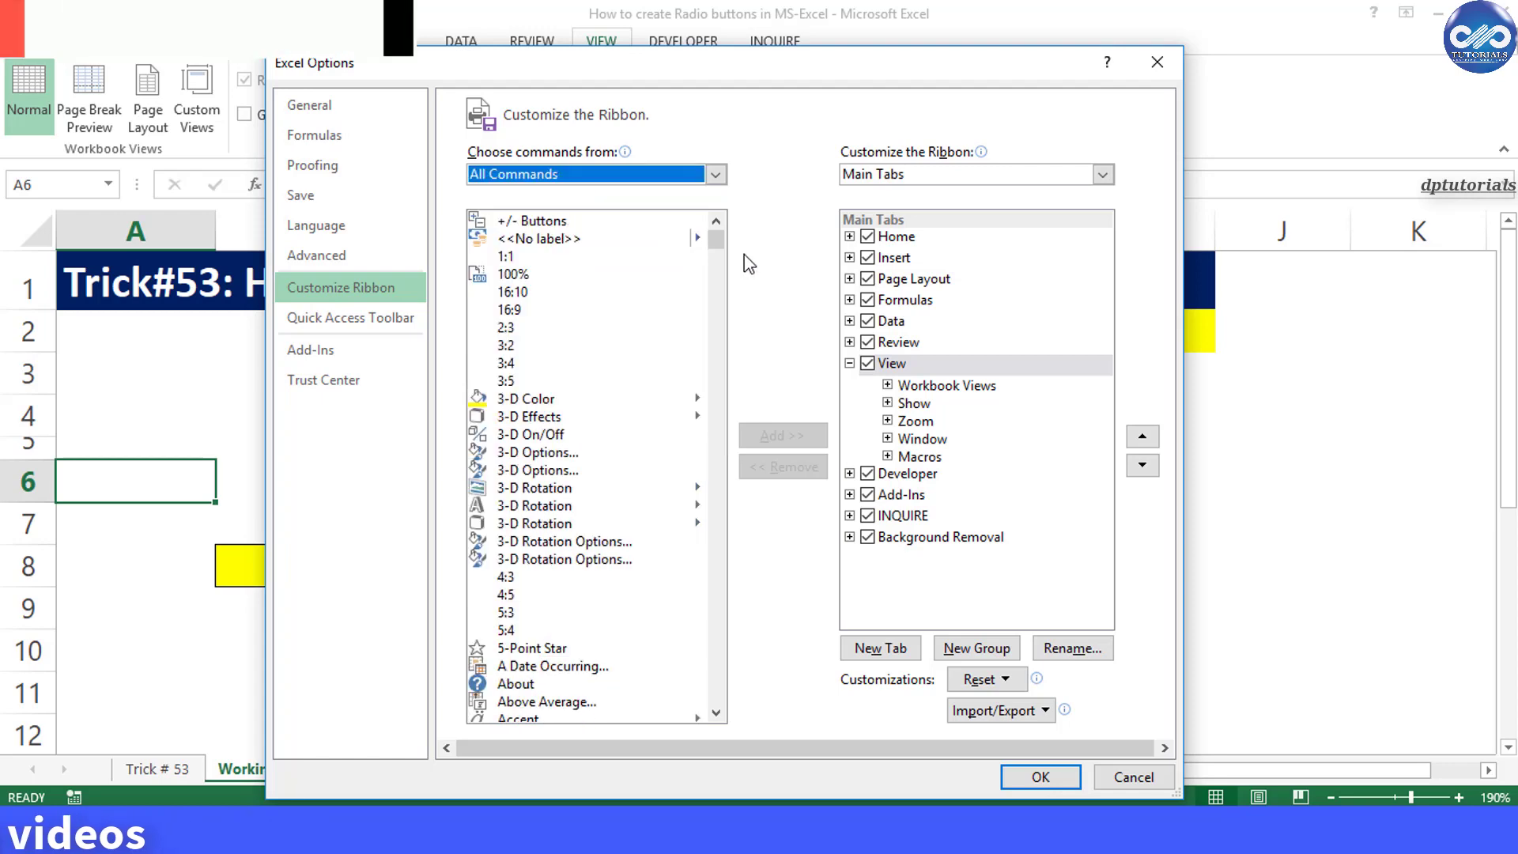
{"action": "scroll", "coordinate": [624, 332], "scroll_direction": "down", "scroll_amount": 20}
{"action": "scroll", "coordinate": [602, 347], "scroll_direction": "down", "scroll_amount": 15}
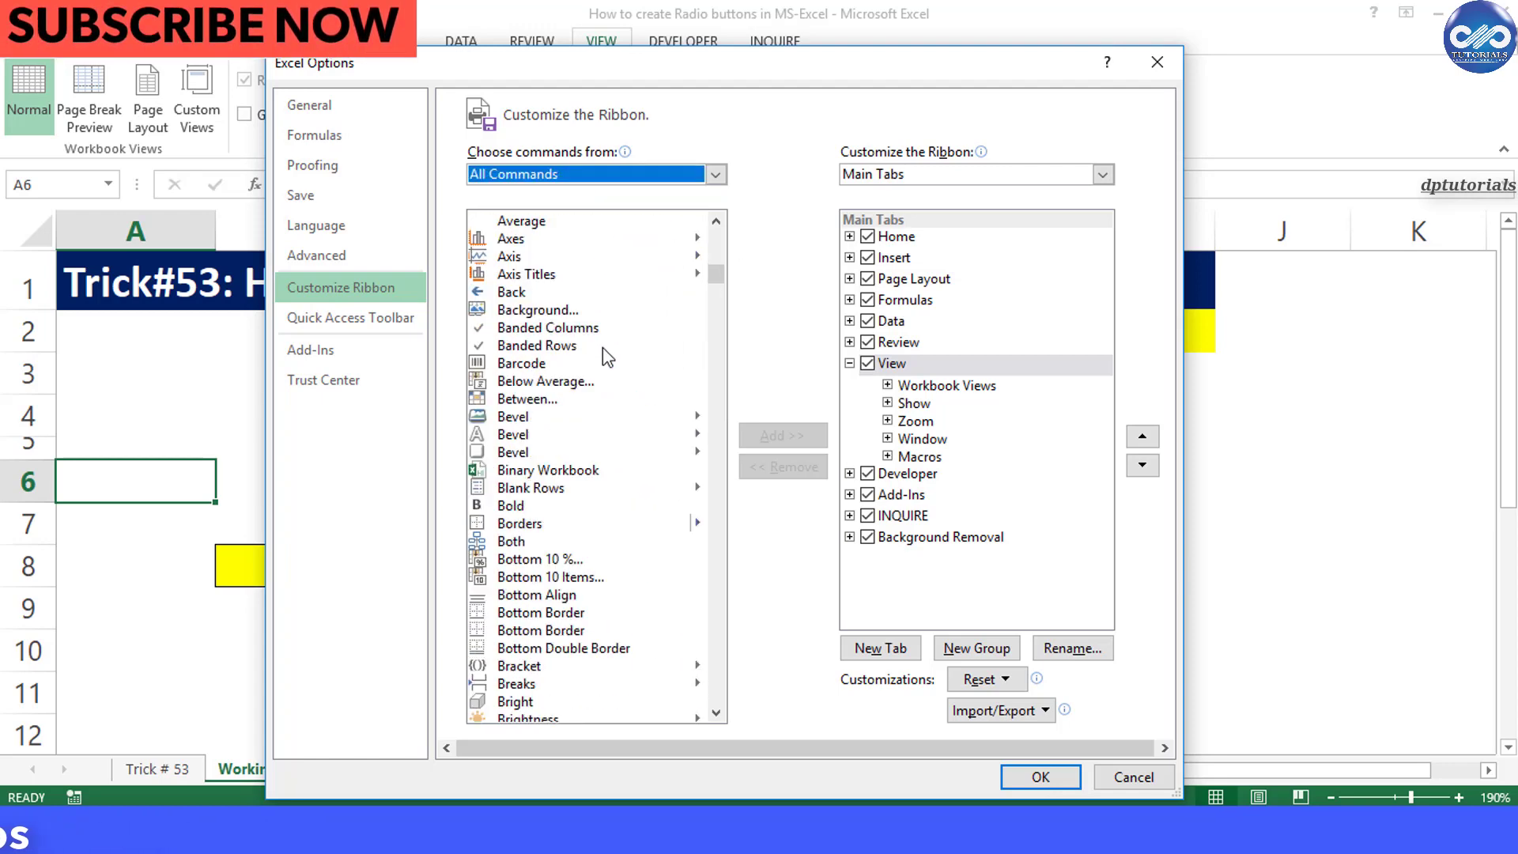
{"action": "left_click", "coordinate": [601, 398]}
{"action": "key", "text": "d"}
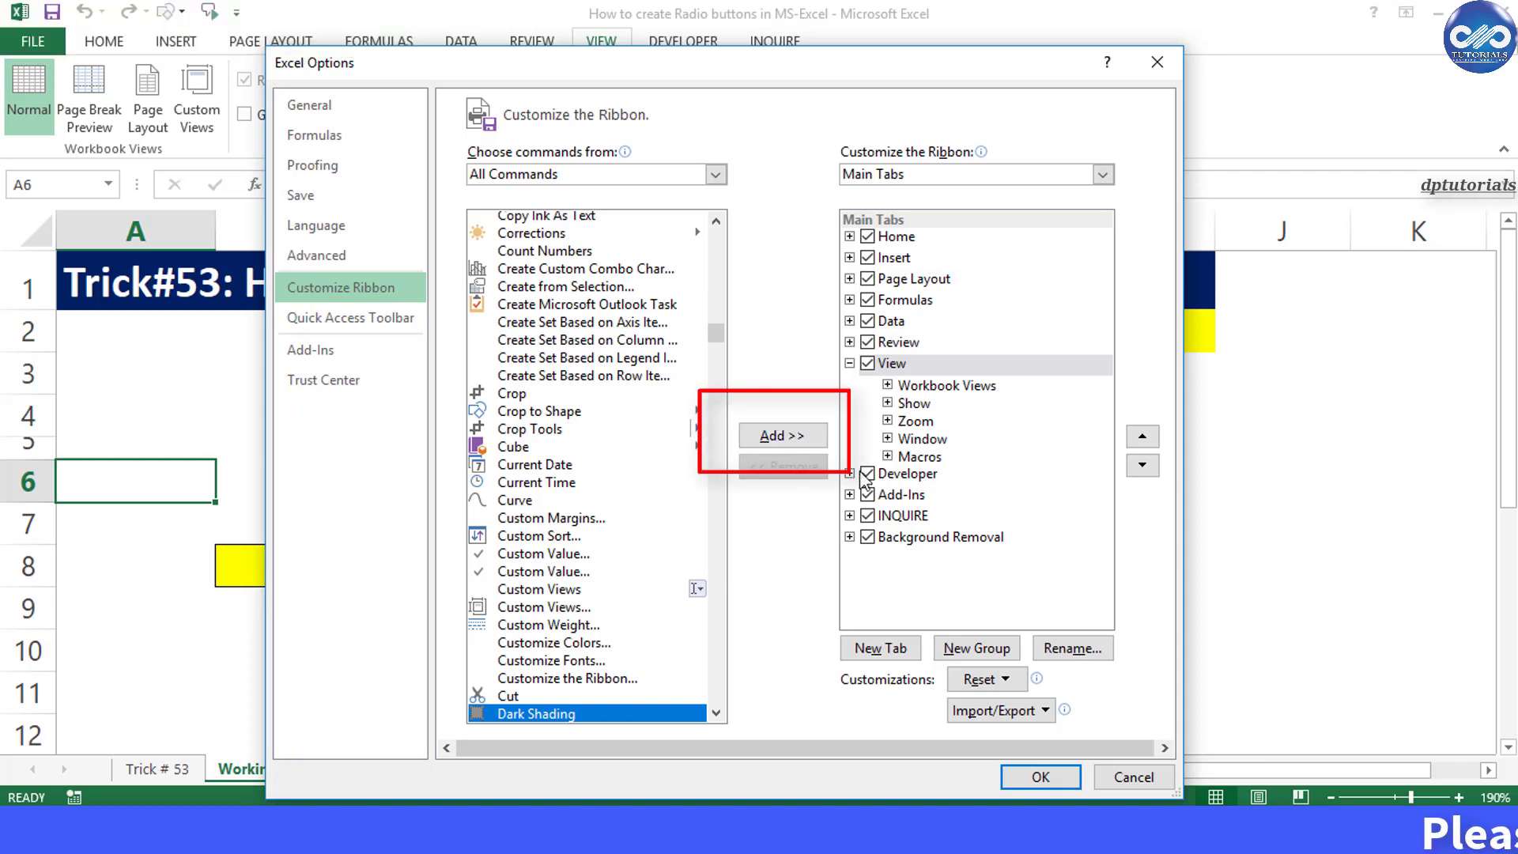
{"action": "left_click", "coordinate": [890, 474]}
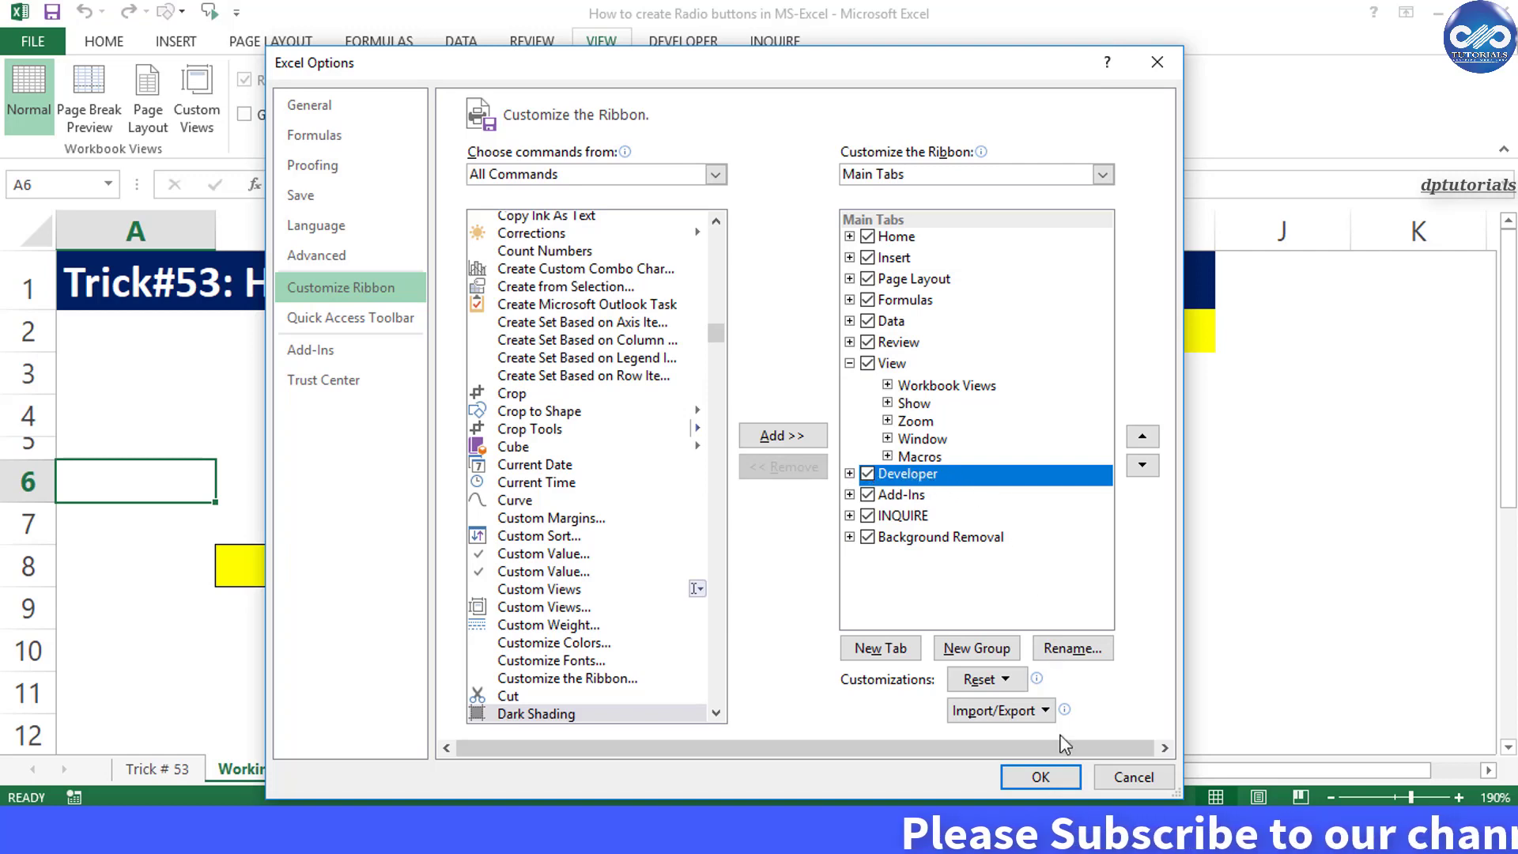
{"action": "left_click", "coordinate": [1042, 776]}
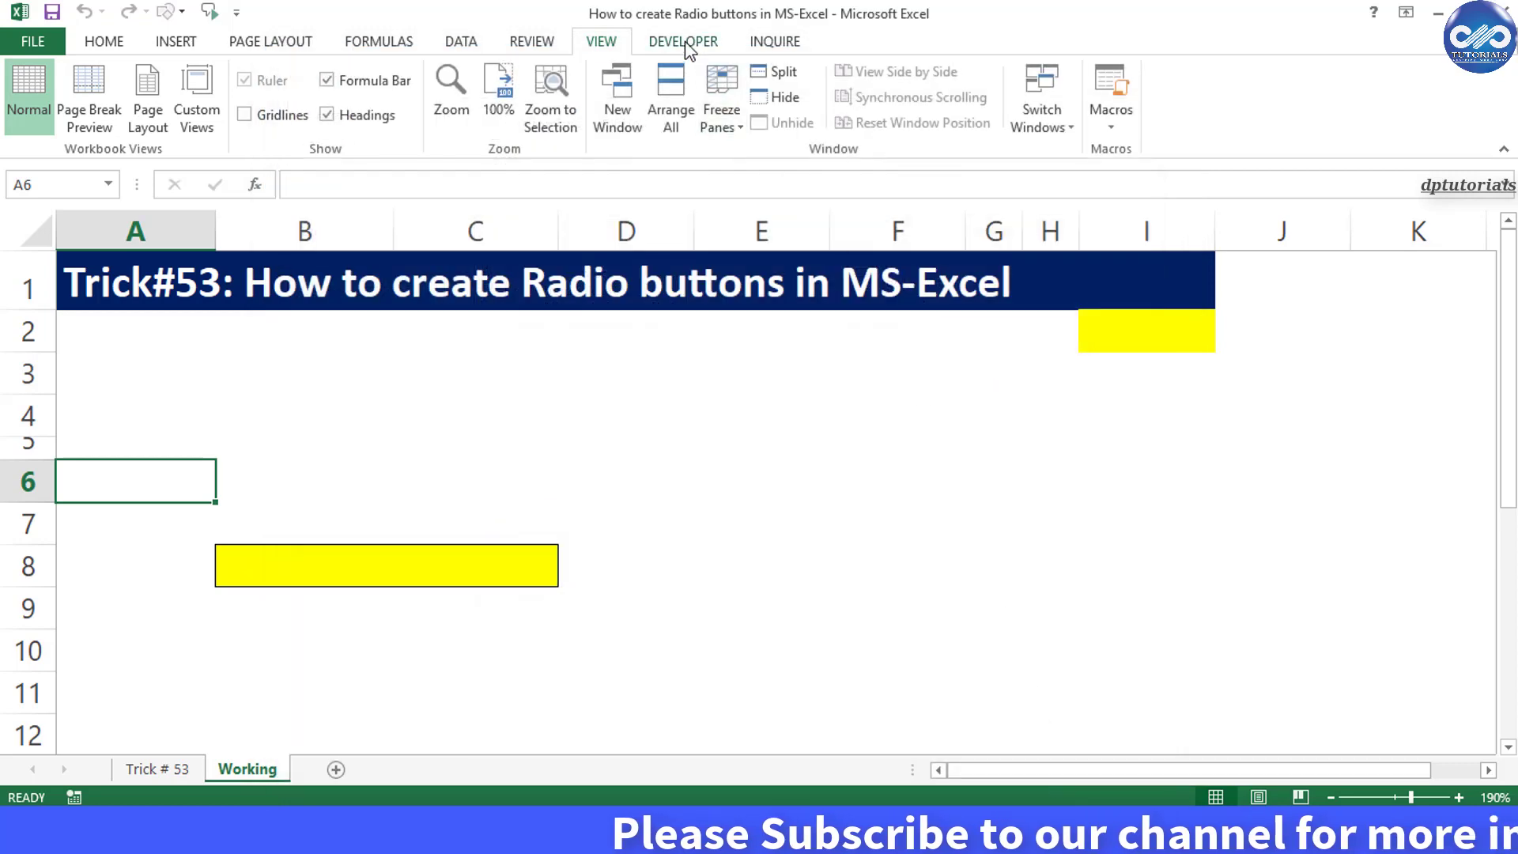
Draw an Option Button (Form Control) from Developer > Insert into cell A6.
{"action": "left_click", "coordinate": [683, 41]}
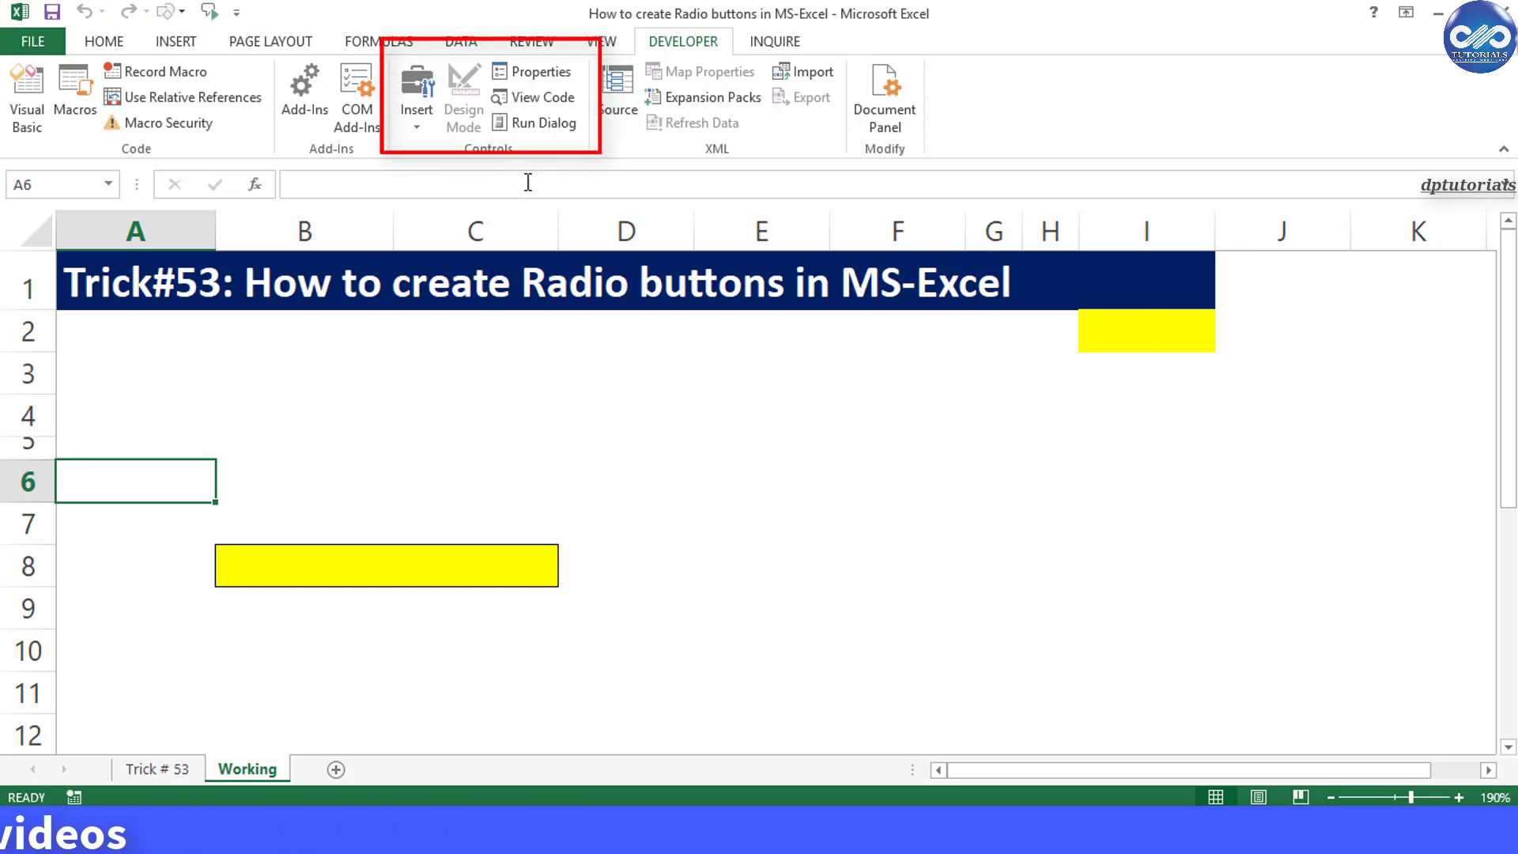
{"action": "left_click", "coordinate": [417, 118]}
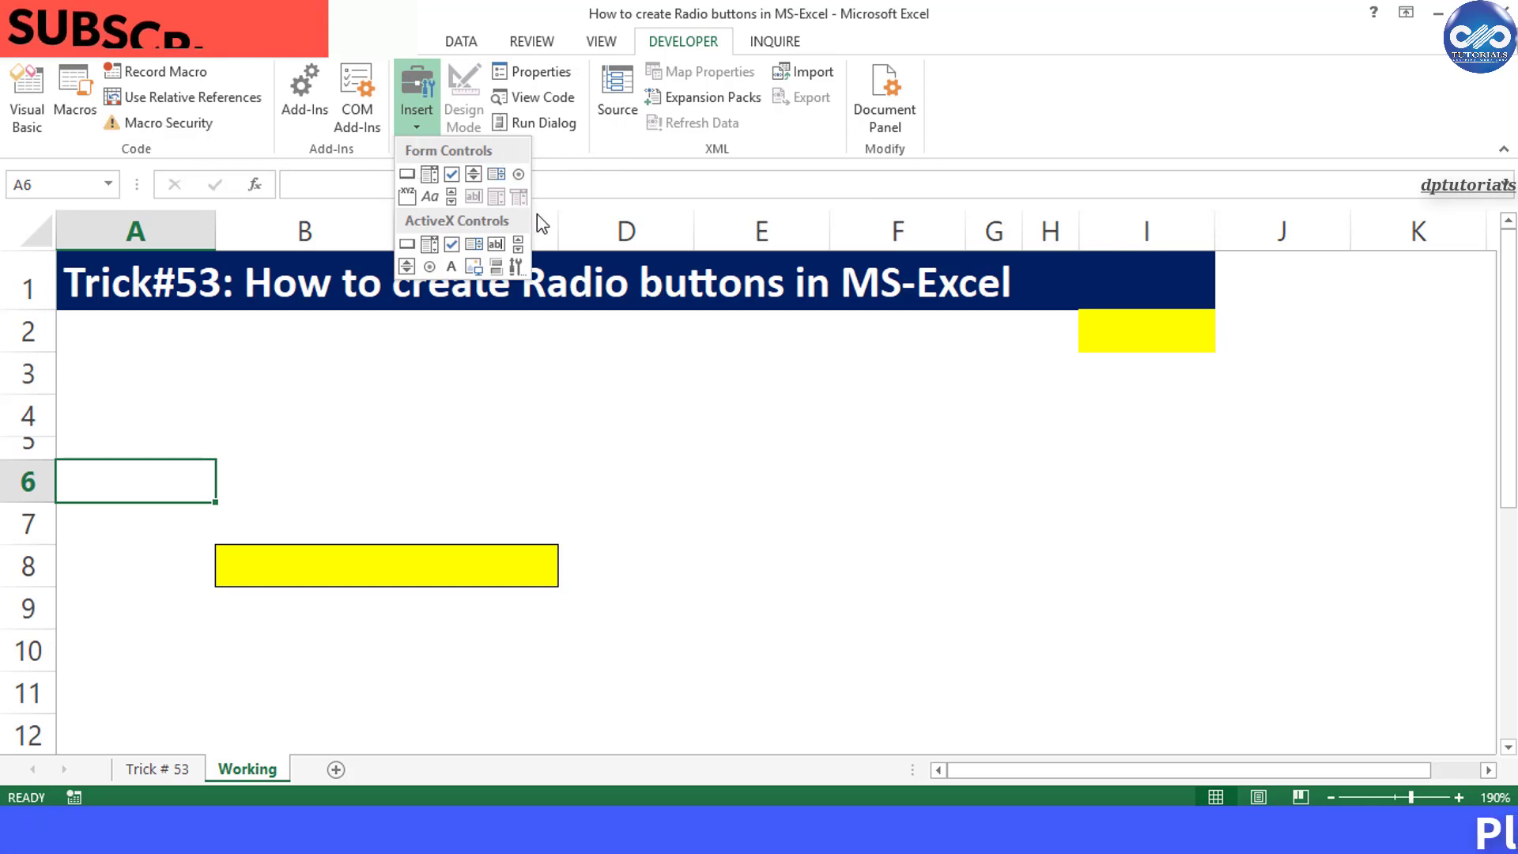
{"action": "left_click", "coordinate": [519, 175]}
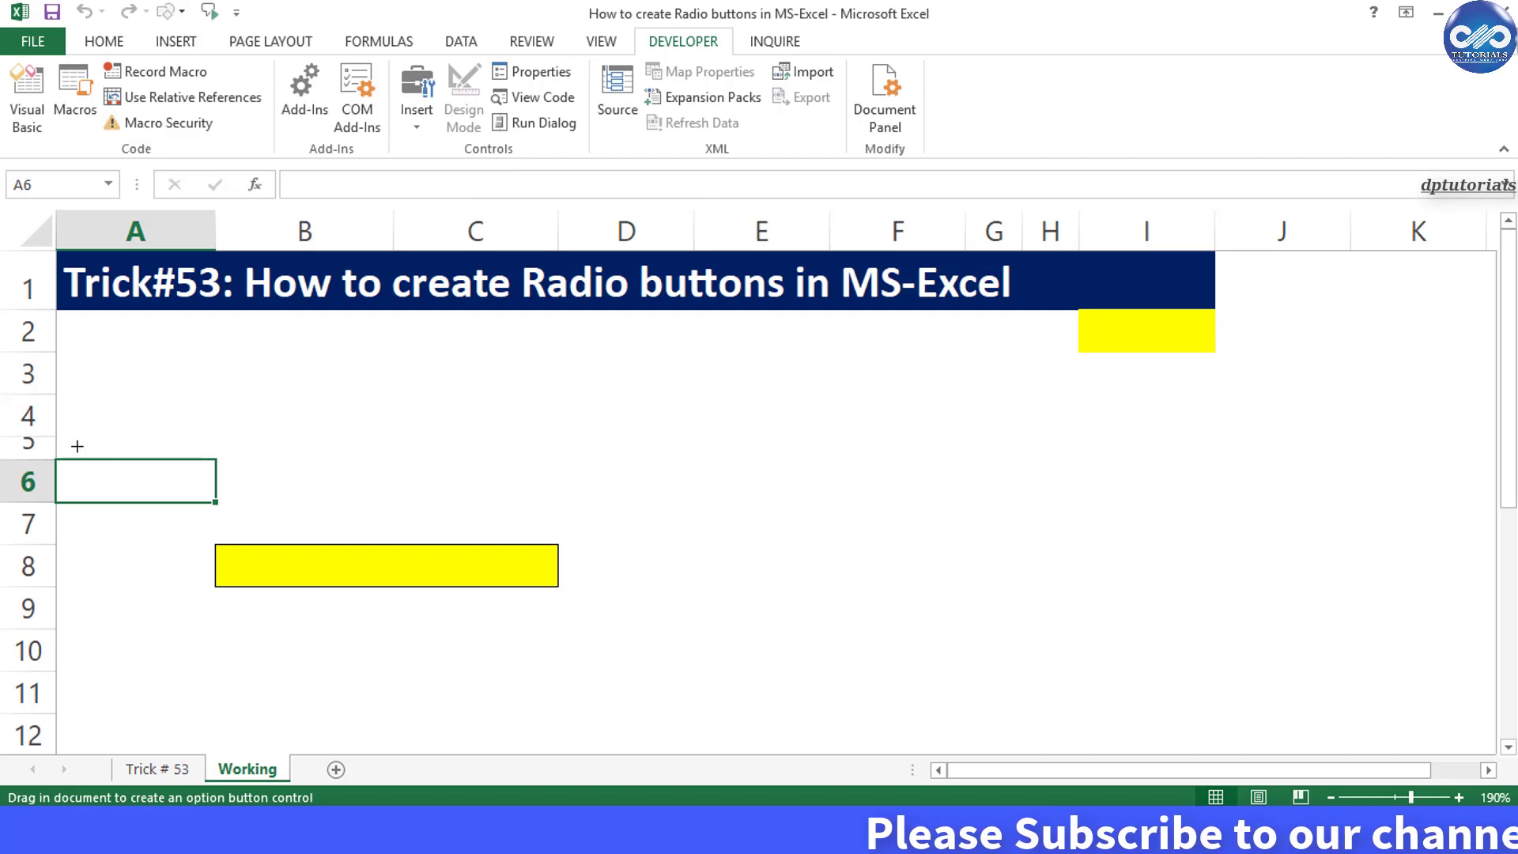
{"action": "mouse_move", "coordinate": [78, 448]}
{"action": "left_mouse_down"}
{"action": "mouse_move", "coordinate": [169, 485]}
{"action": "mouse_move", "coordinate": [264, 495]}
{"action": "left_mouse_up"}
{"action": "left_click_drag", "start_coordinate": [198, 453], "coordinate": [194, 472]}
Copy the option button and paste copies along row 6, starting at B6.
{"action": "right_click", "coordinate": [202, 470]}
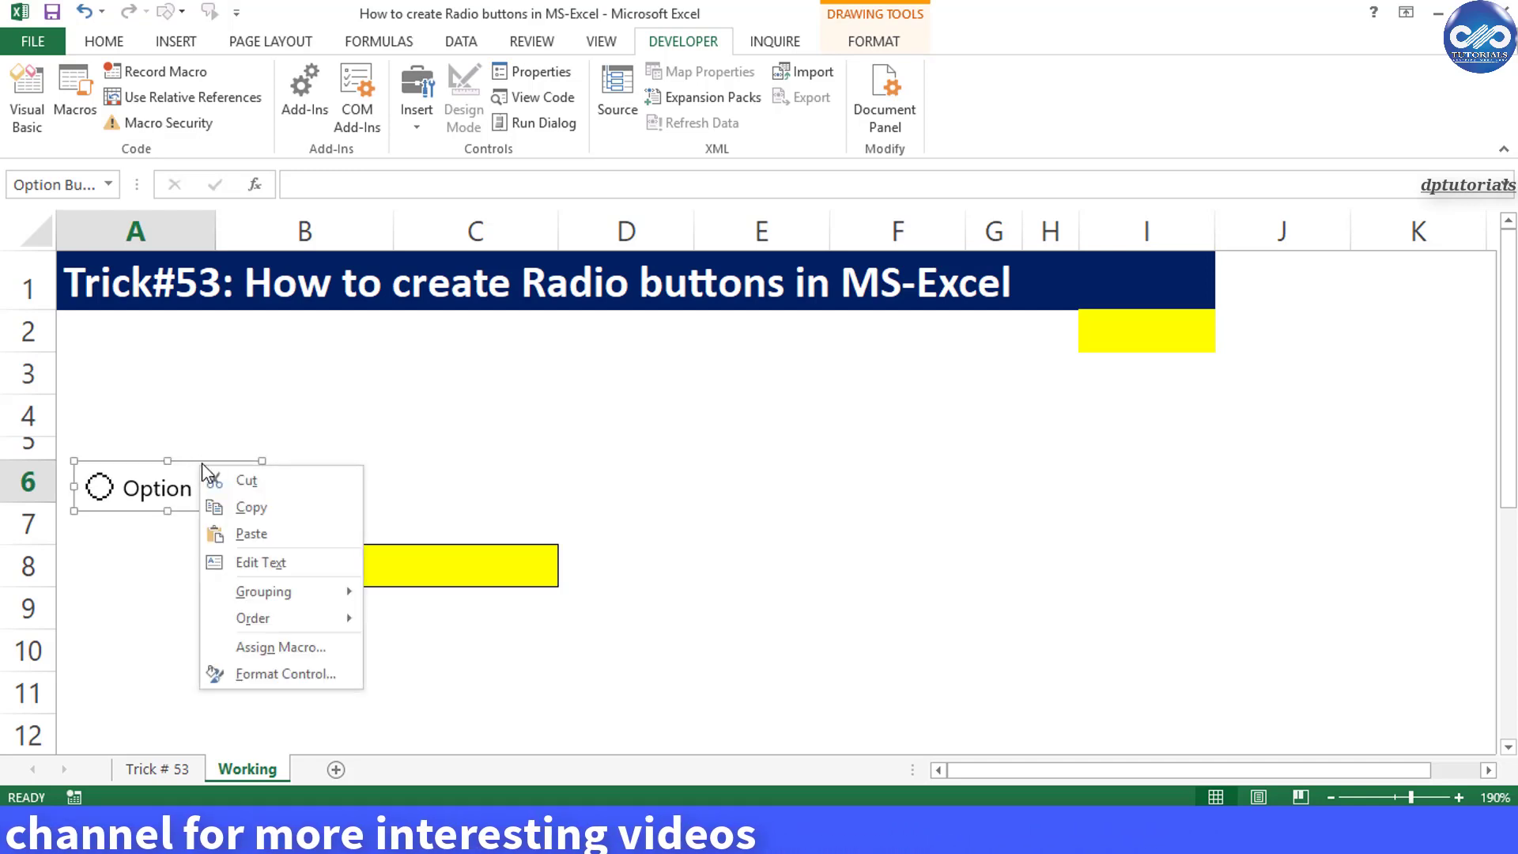
{"action": "left_click", "coordinate": [212, 507]}
{"action": "right_click", "coordinate": [372, 467]}
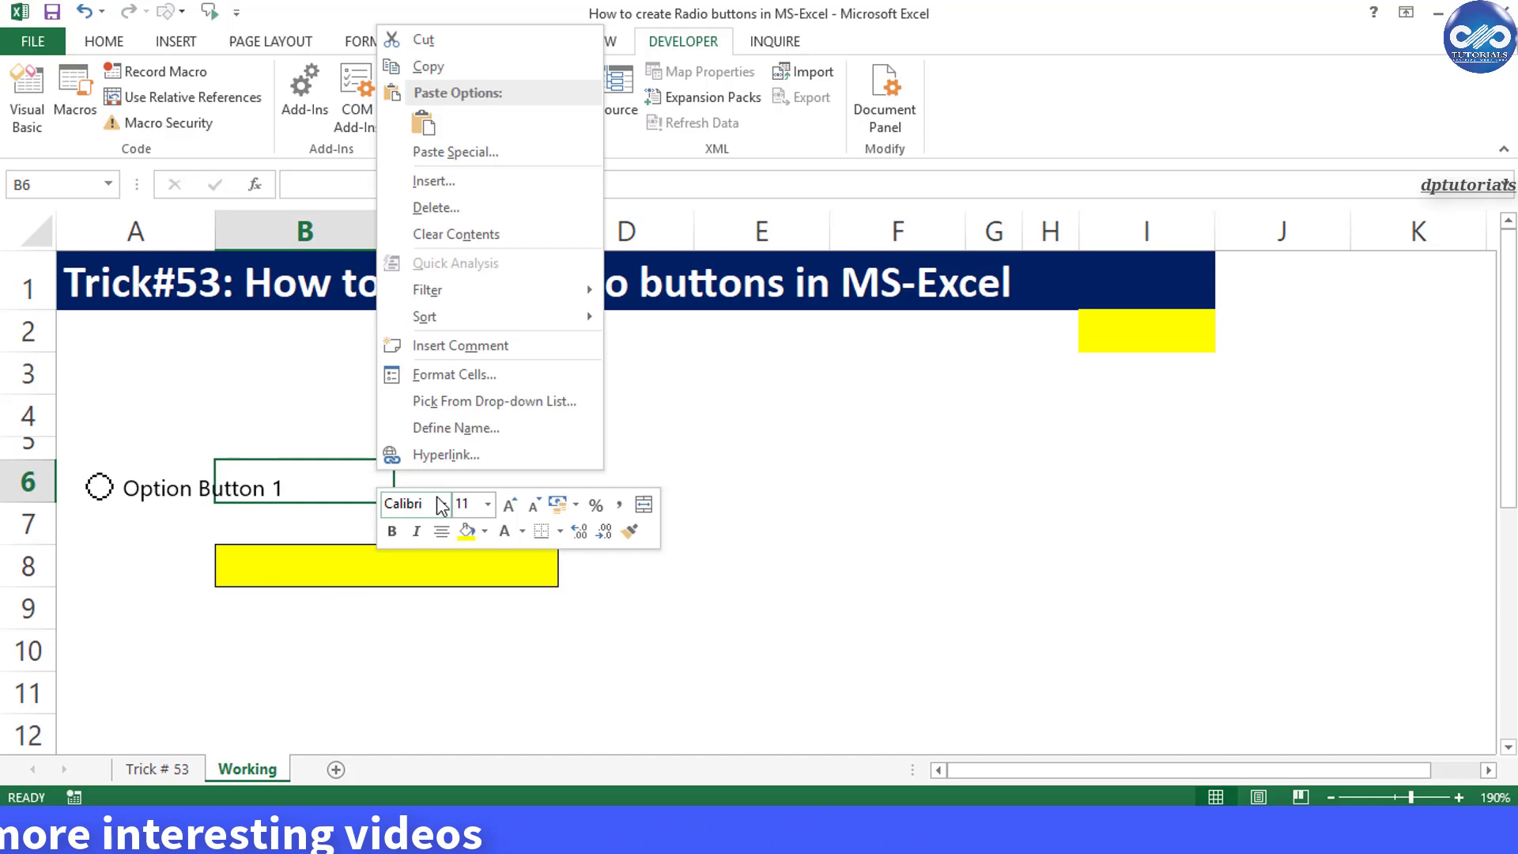
{"action": "left_click", "coordinate": [423, 123]}
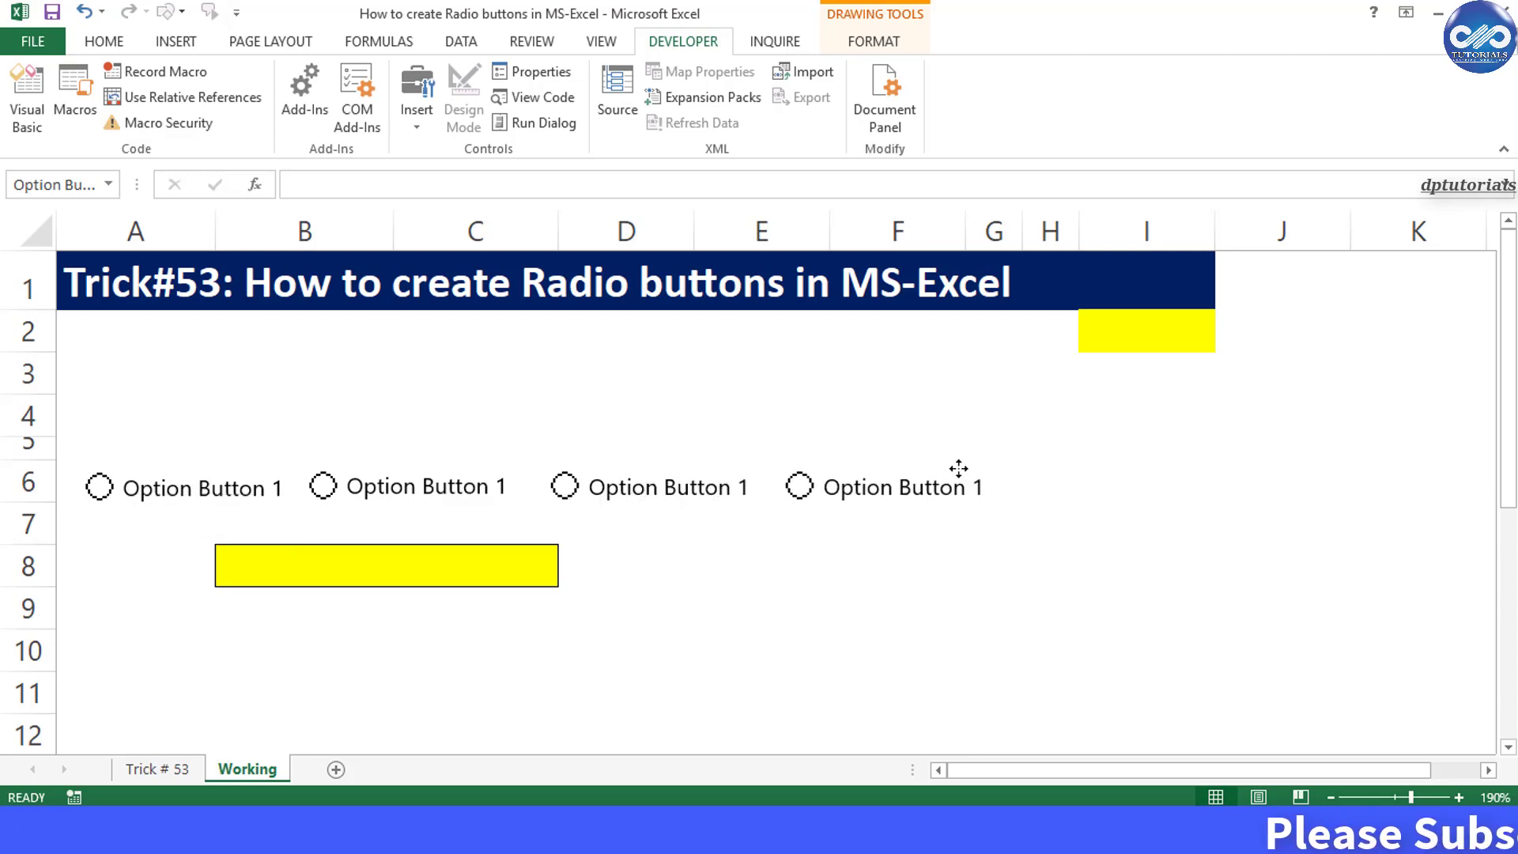
Enter the question 'Which State you belong to?' in cell A4.
{"action": "left_click", "coordinate": [841, 598]}
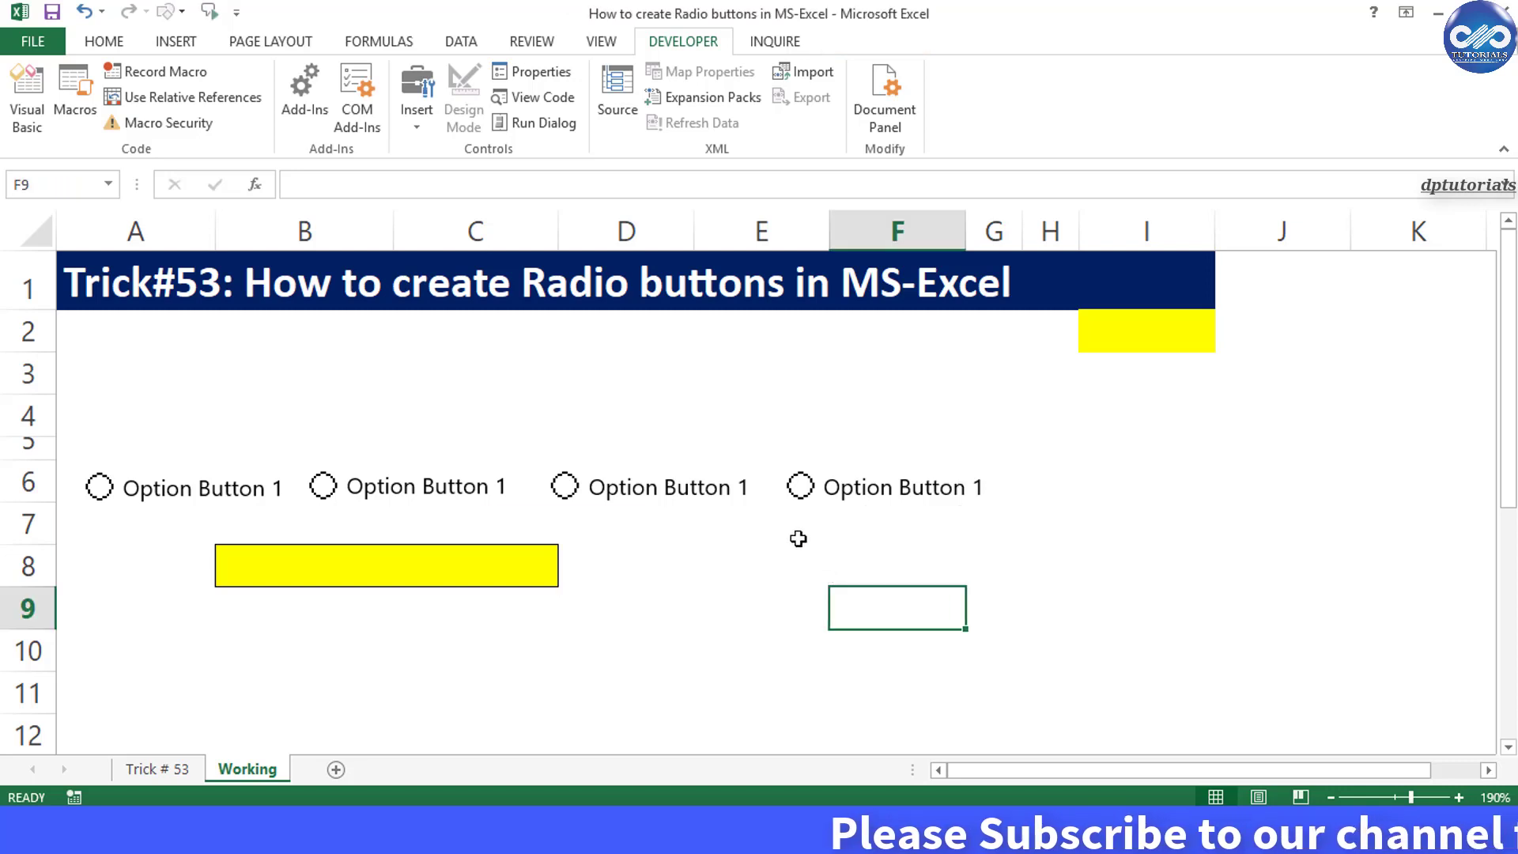
{"action": "left_click", "coordinate": [123, 417]}
{"action": "type", "text": "Which "}
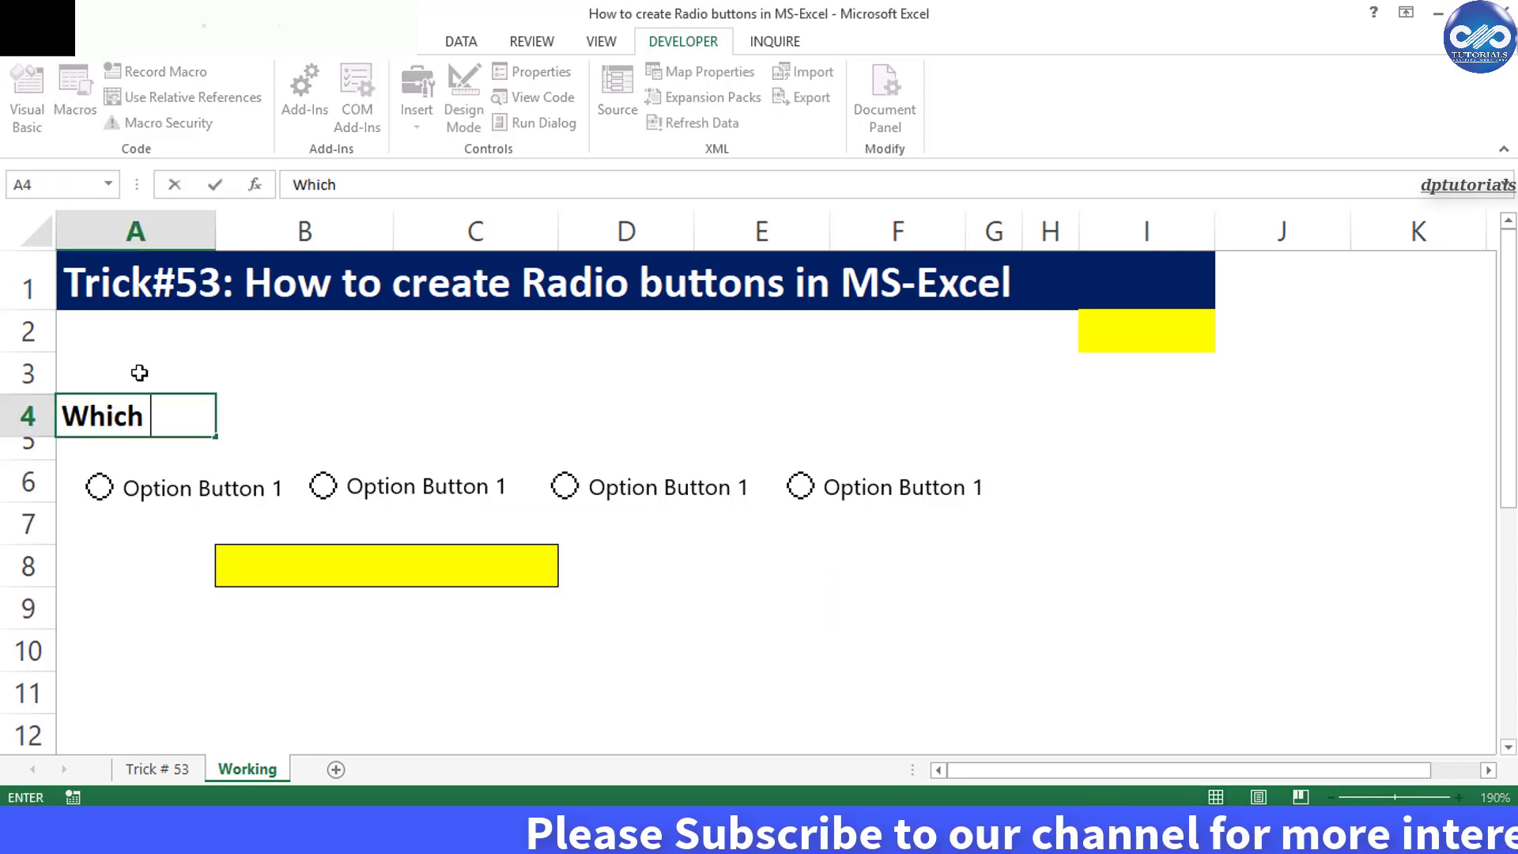
{"action": "type", "text": "State you belong to?"}
{"action": "key", "text": "Return"}
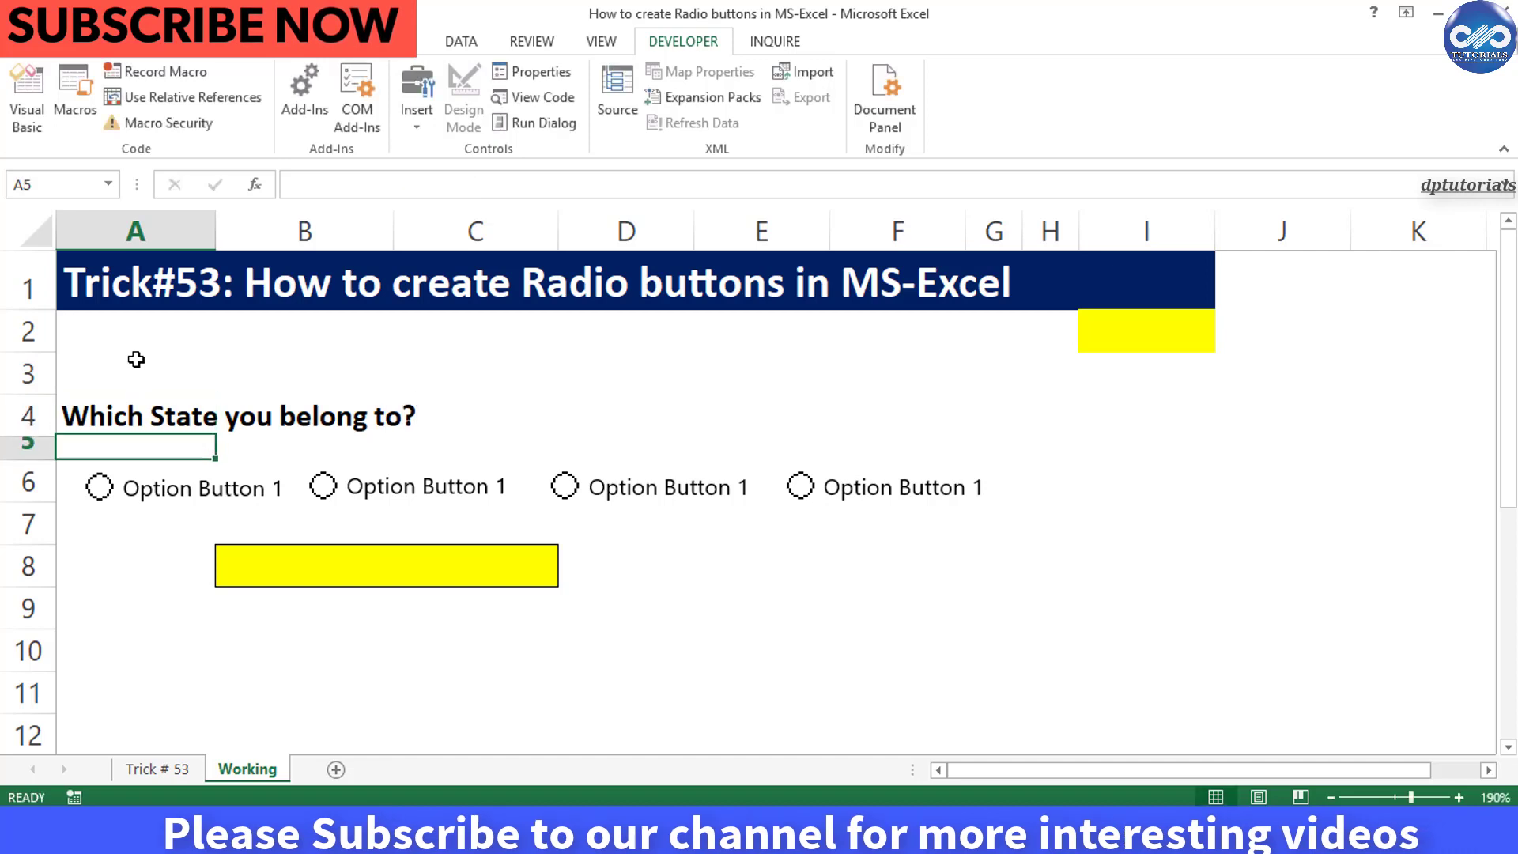
Relabel the first option button as Maharashtra.
{"action": "right_click", "coordinate": [163, 484]}
{"action": "left_click", "coordinate": [217, 573]}
{"action": "left_click_drag", "start_coordinate": [122, 488], "coordinate": [324, 494]}
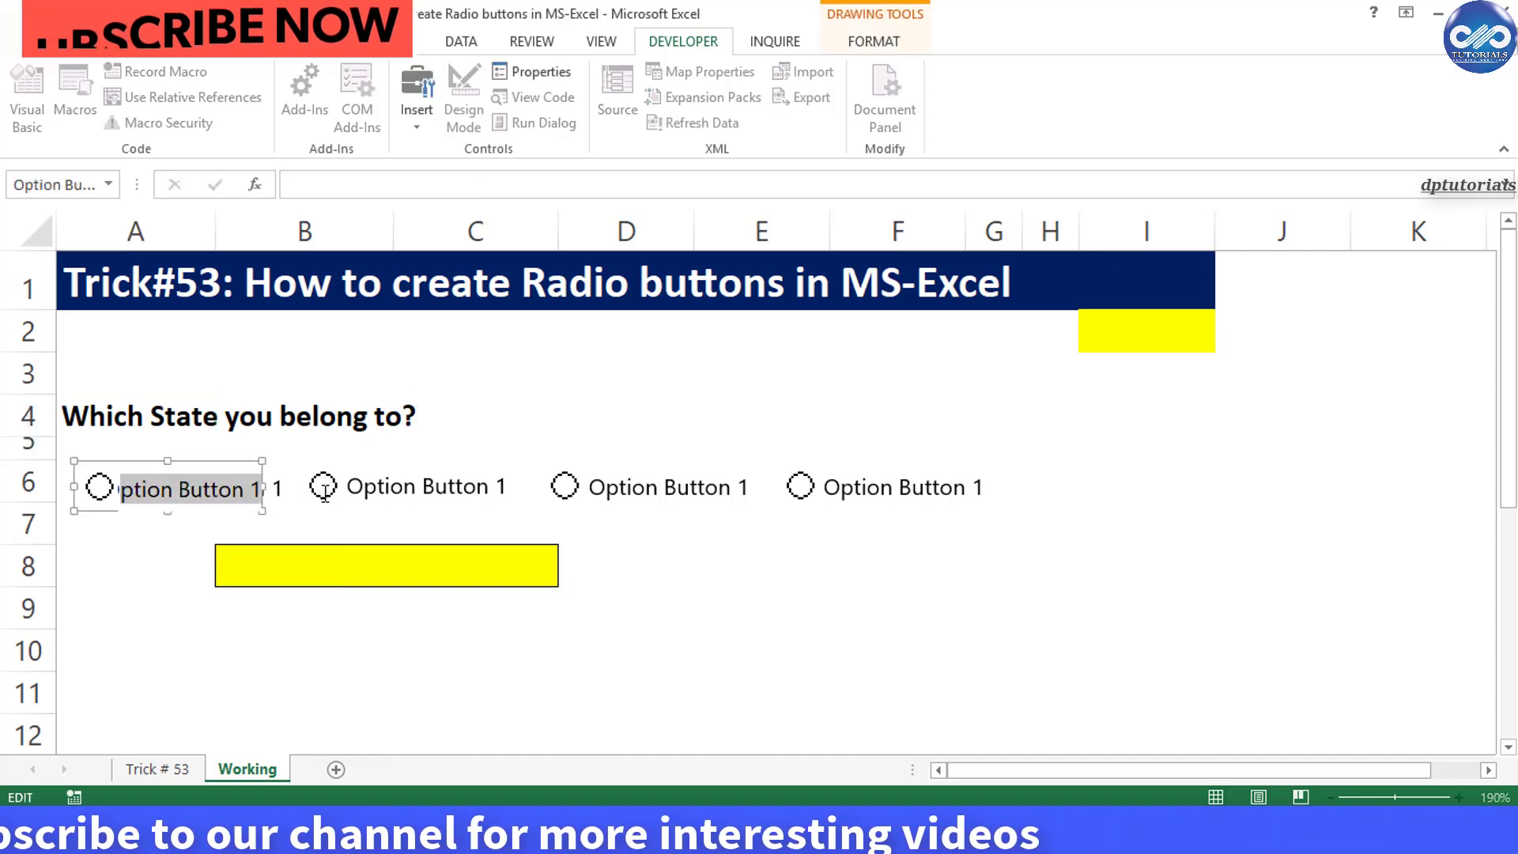
{"action": "type", "text": "Maharashtra"}
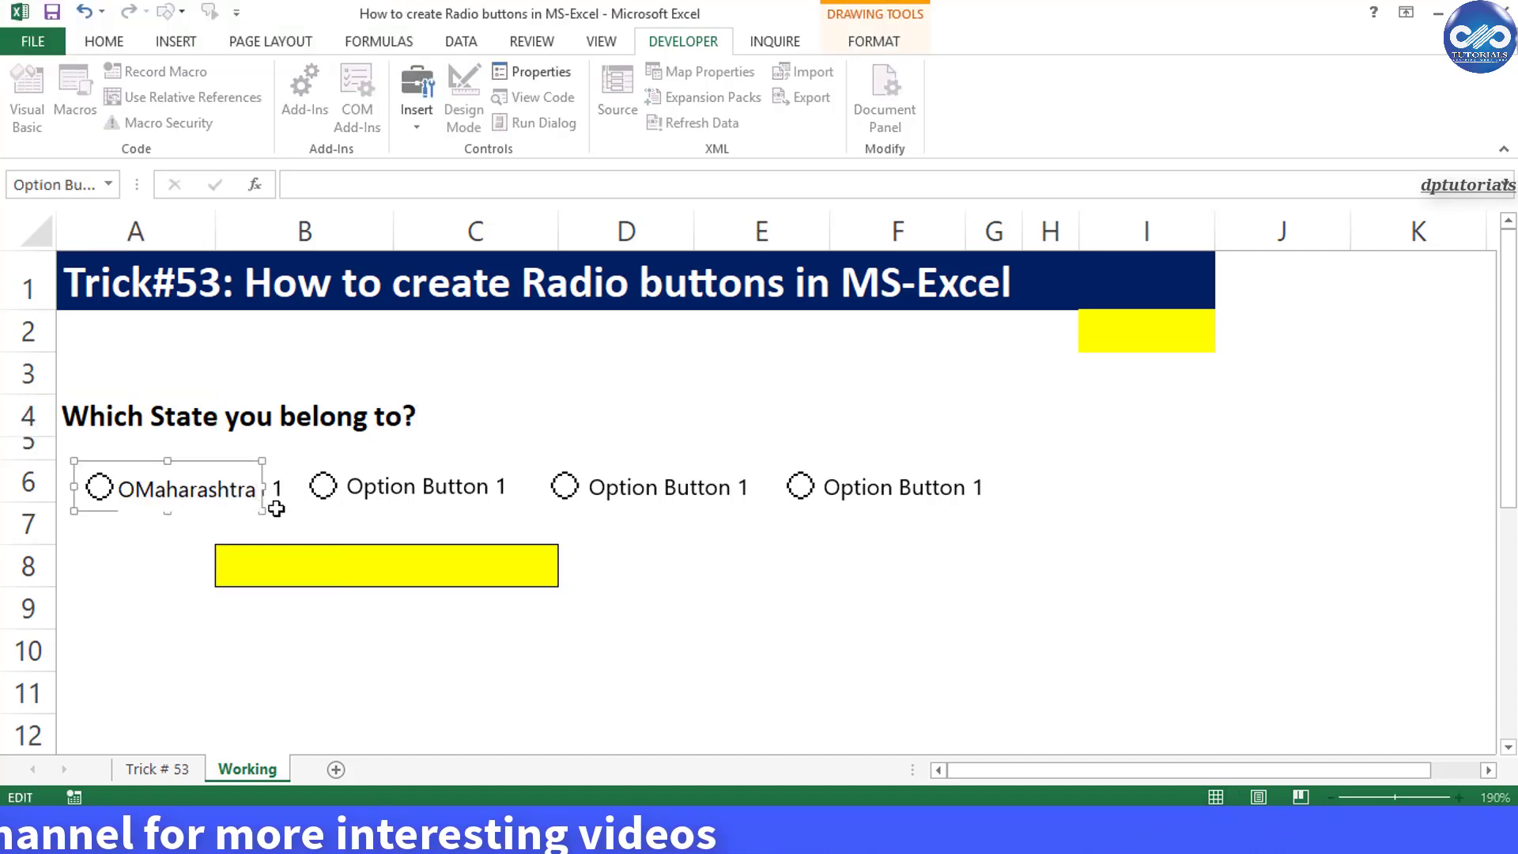
{"action": "left_click", "coordinate": [118, 486]}
{"action": "key", "text": "BackSpace"}
Relabel the second and third option buttons as Andhra Pradesh and Kerala.
{"action": "left_click", "coordinate": [351, 483], "text": "ctrl"}
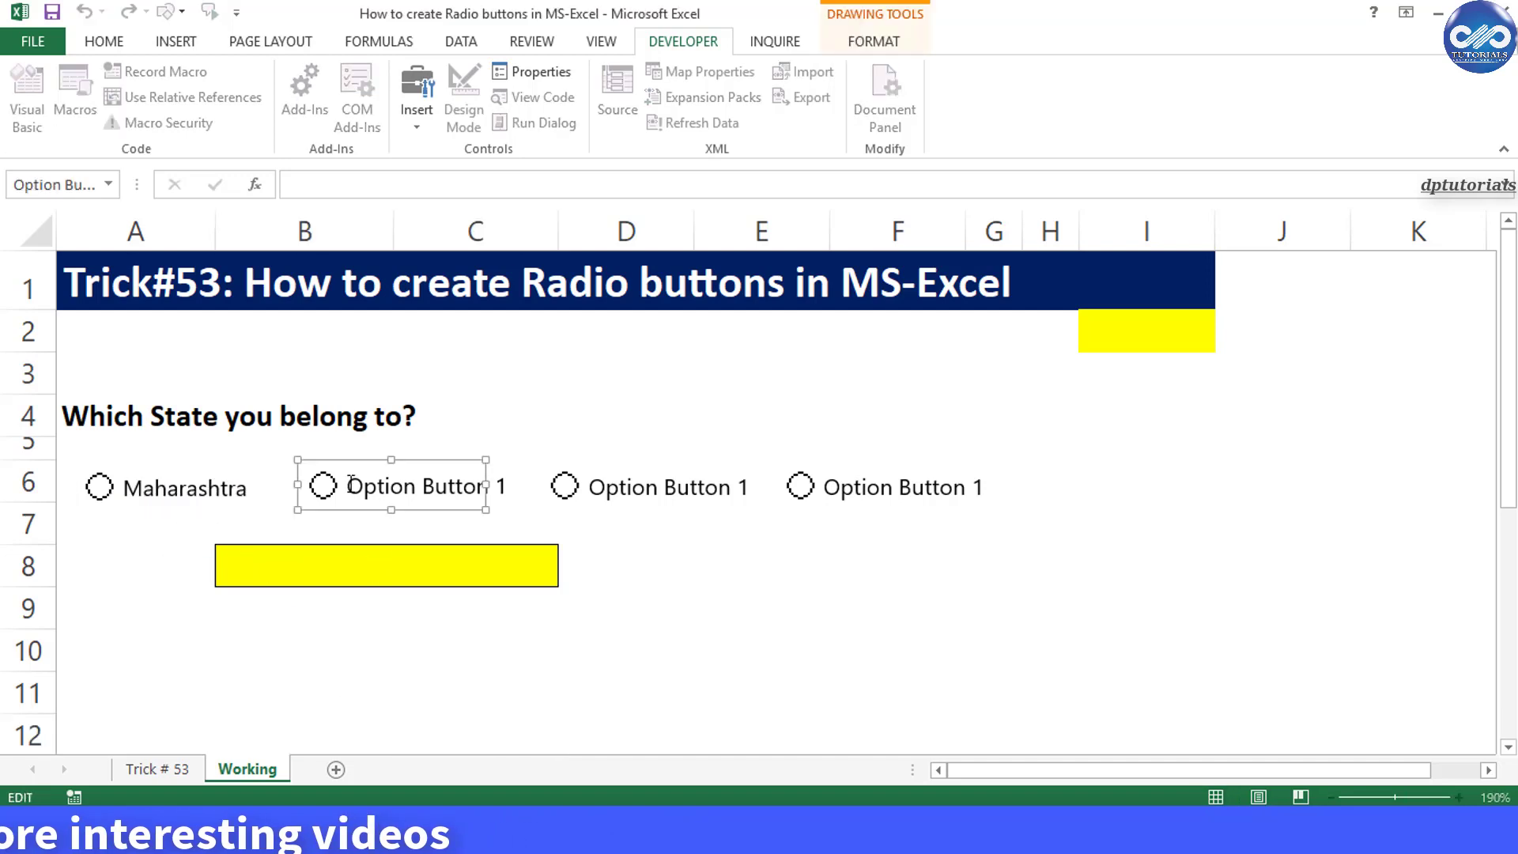
{"action": "left_click_drag", "start_coordinate": [350, 482], "coordinate": [520, 488]}
{"action": "type", "text": "Andhra Pradesh"}
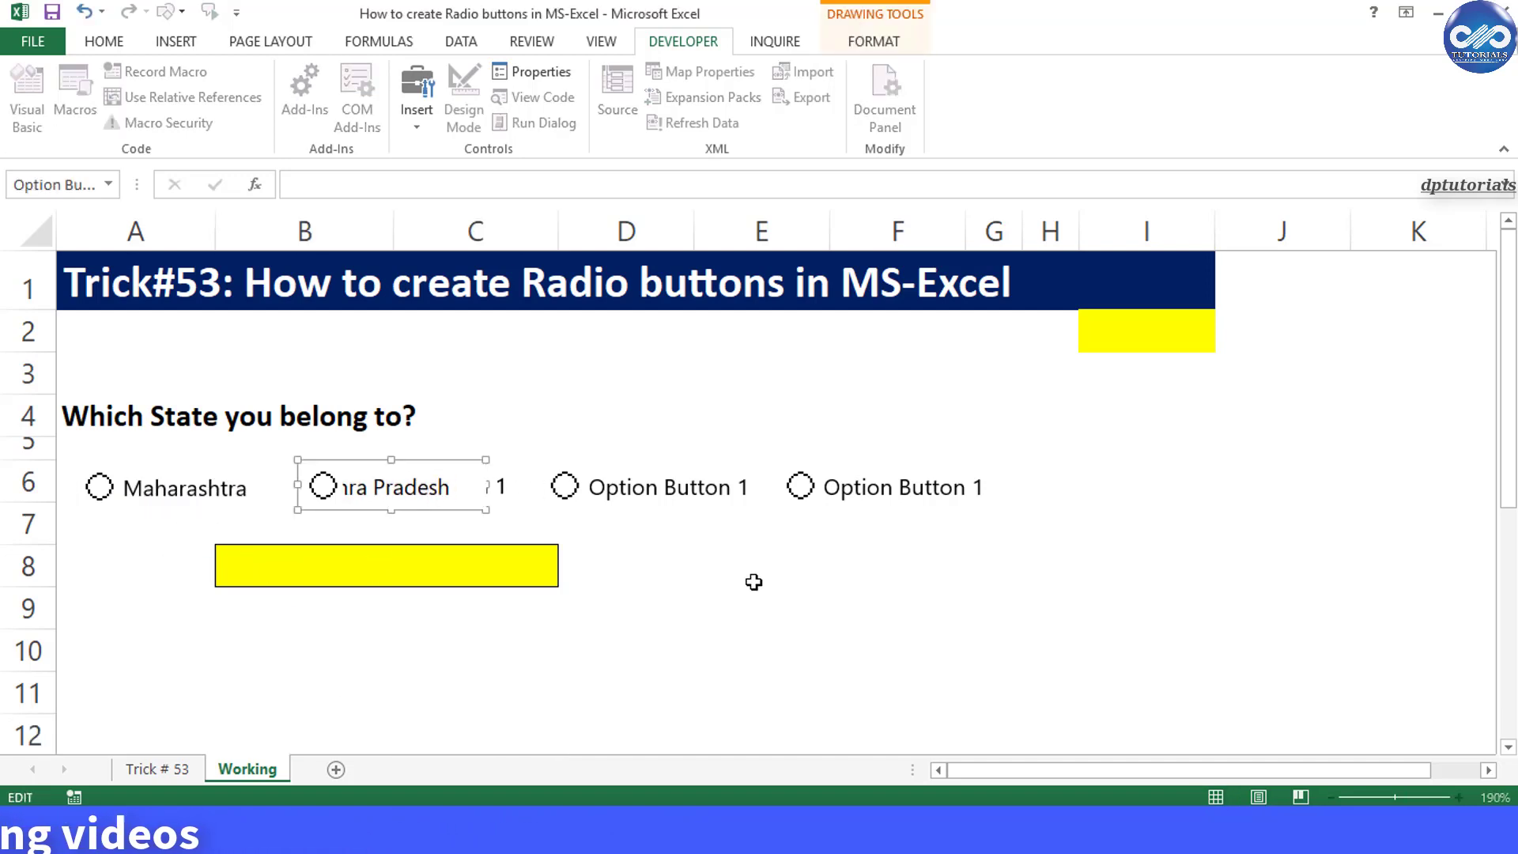
{"action": "left_click", "coordinate": [586, 486], "text": "ctrl"}
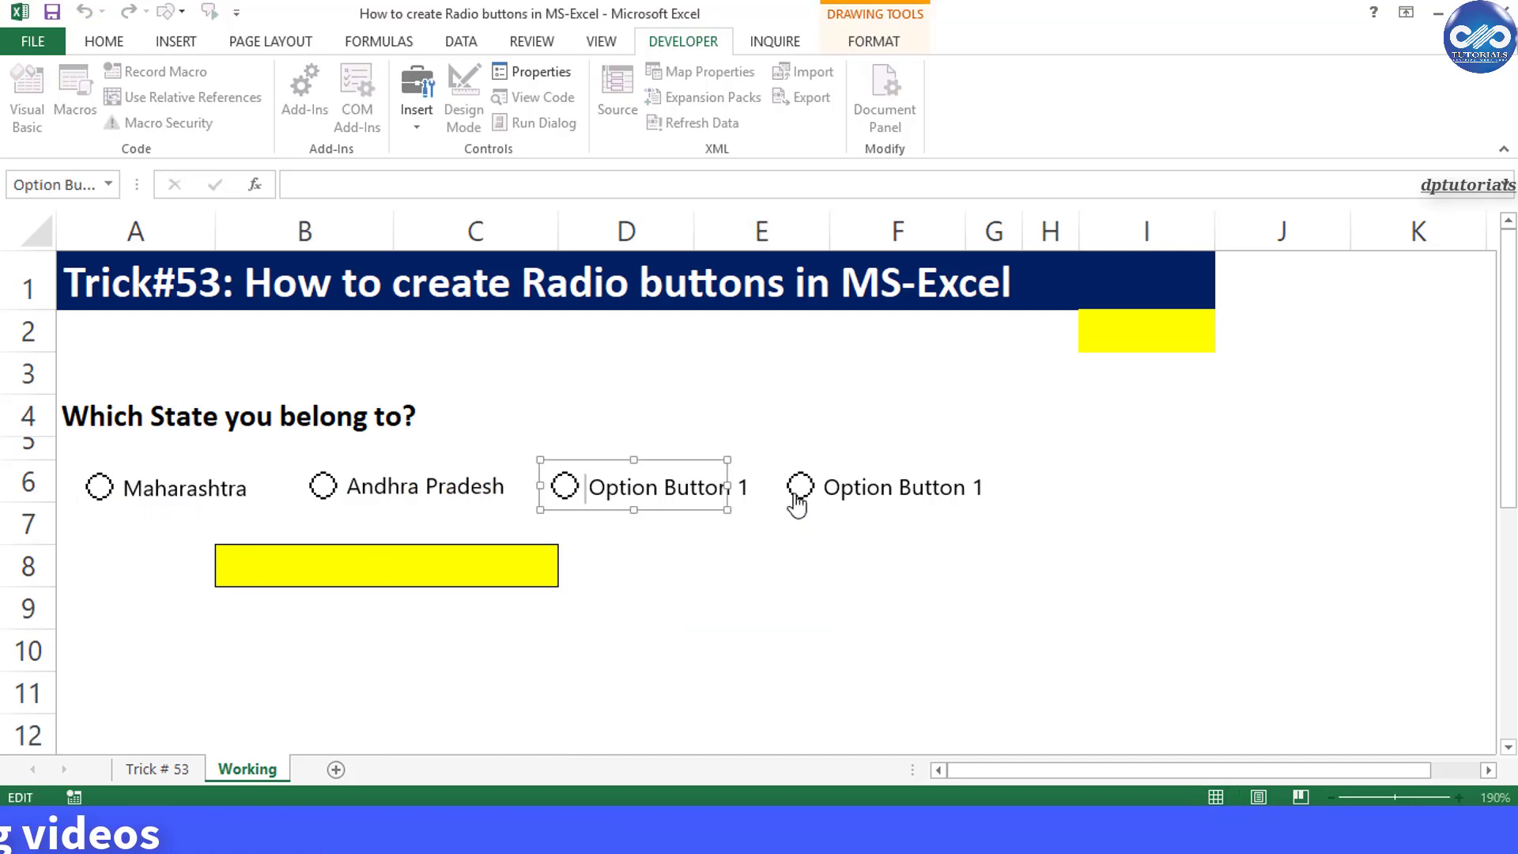
{"action": "left_click", "coordinate": [835, 512], "text": "ctrl"}
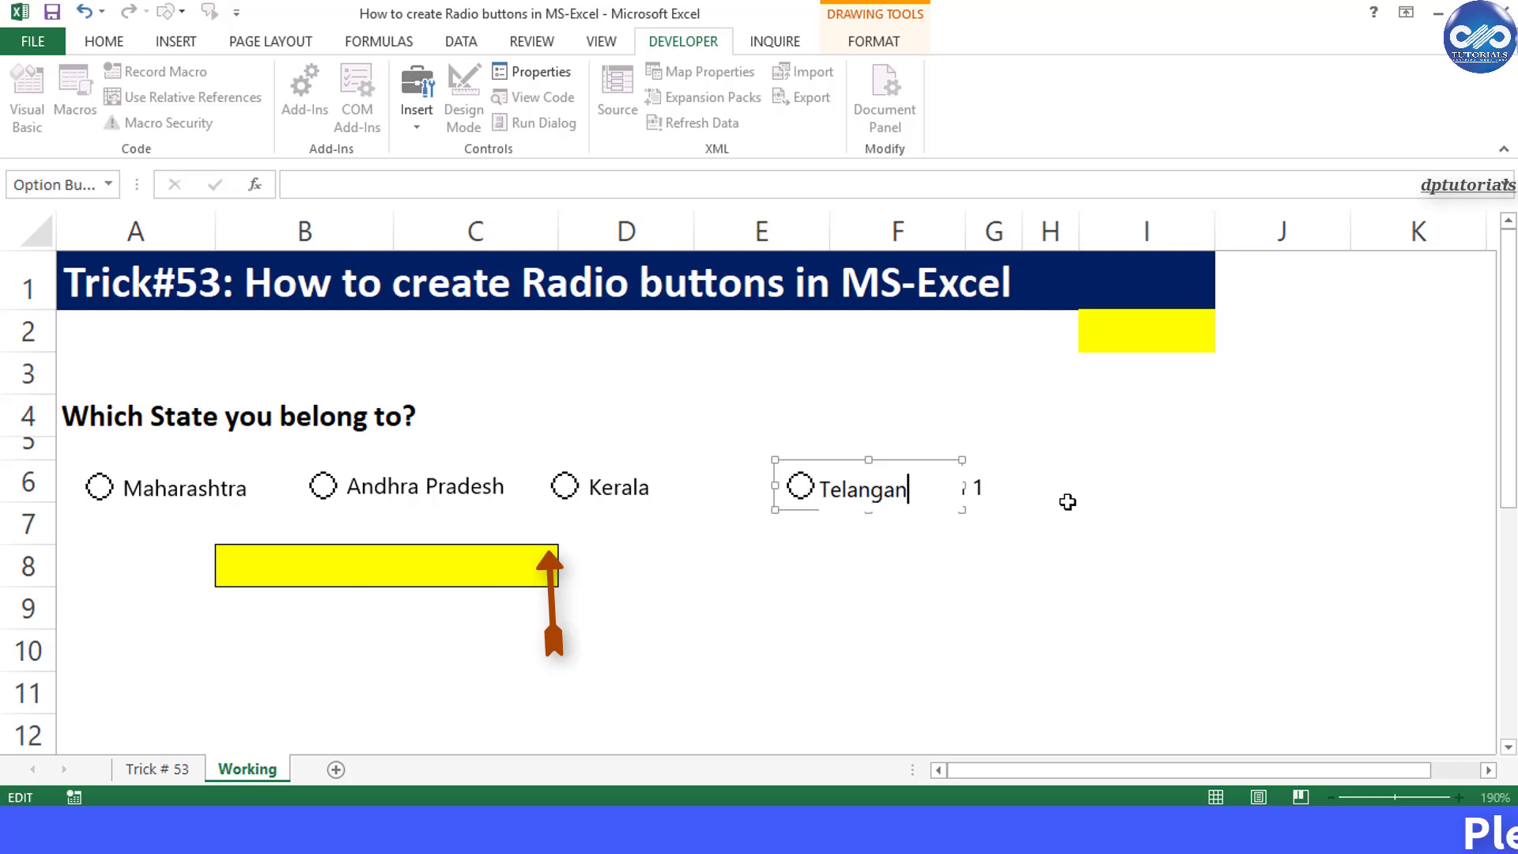
Finish the fourth button's Telangana label and deselect it.
{"action": "left_click", "coordinate": [836, 453]}
{"action": "right_click", "coordinate": [830, 457]}
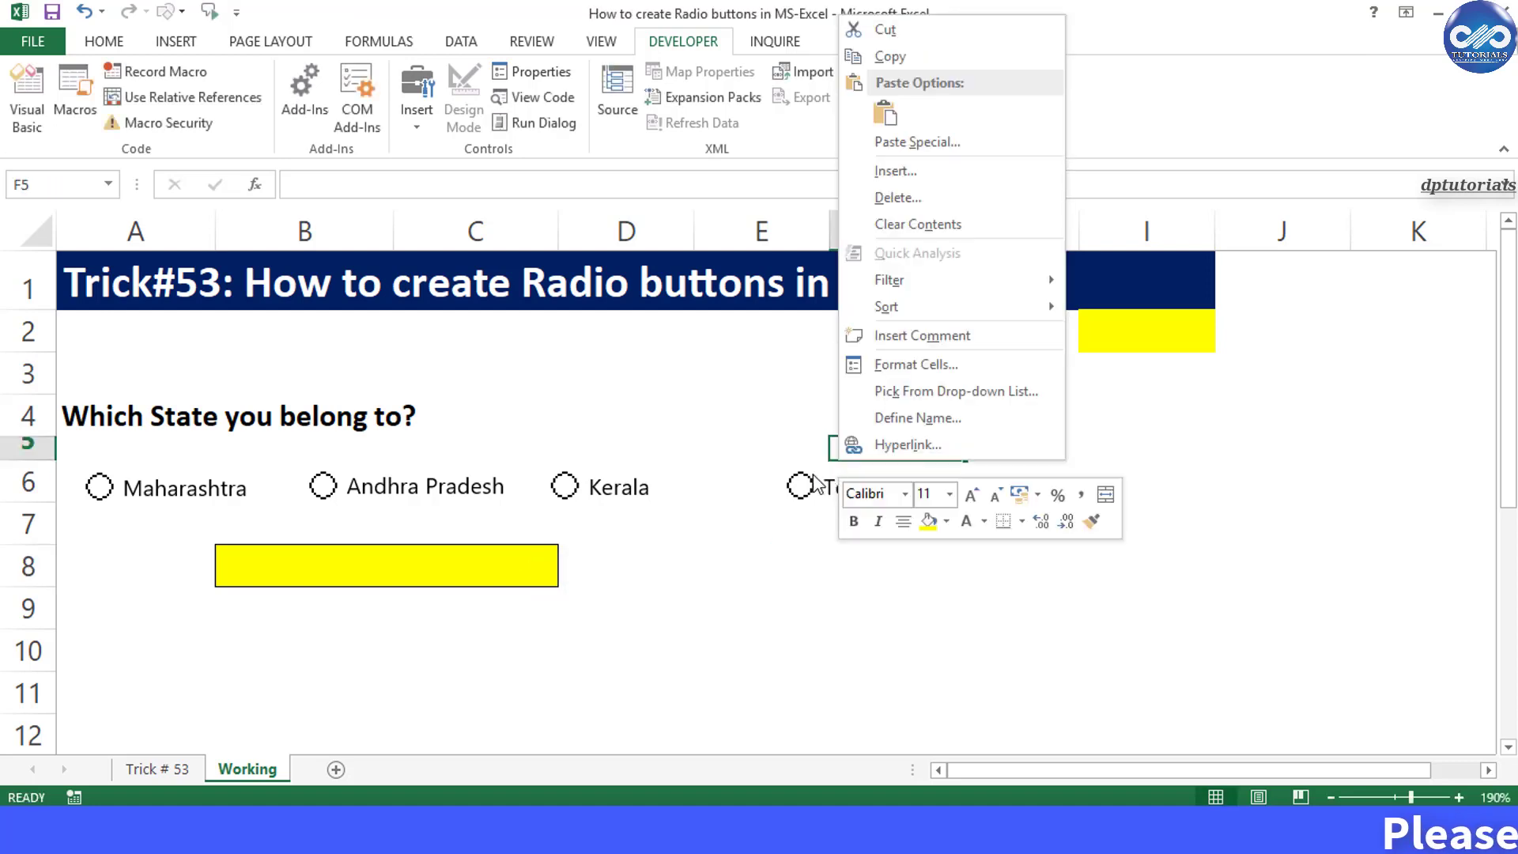
{"action": "right_click", "coordinate": [816, 480], "text": "ctrl"}
{"action": "key", "text": "Escape"}
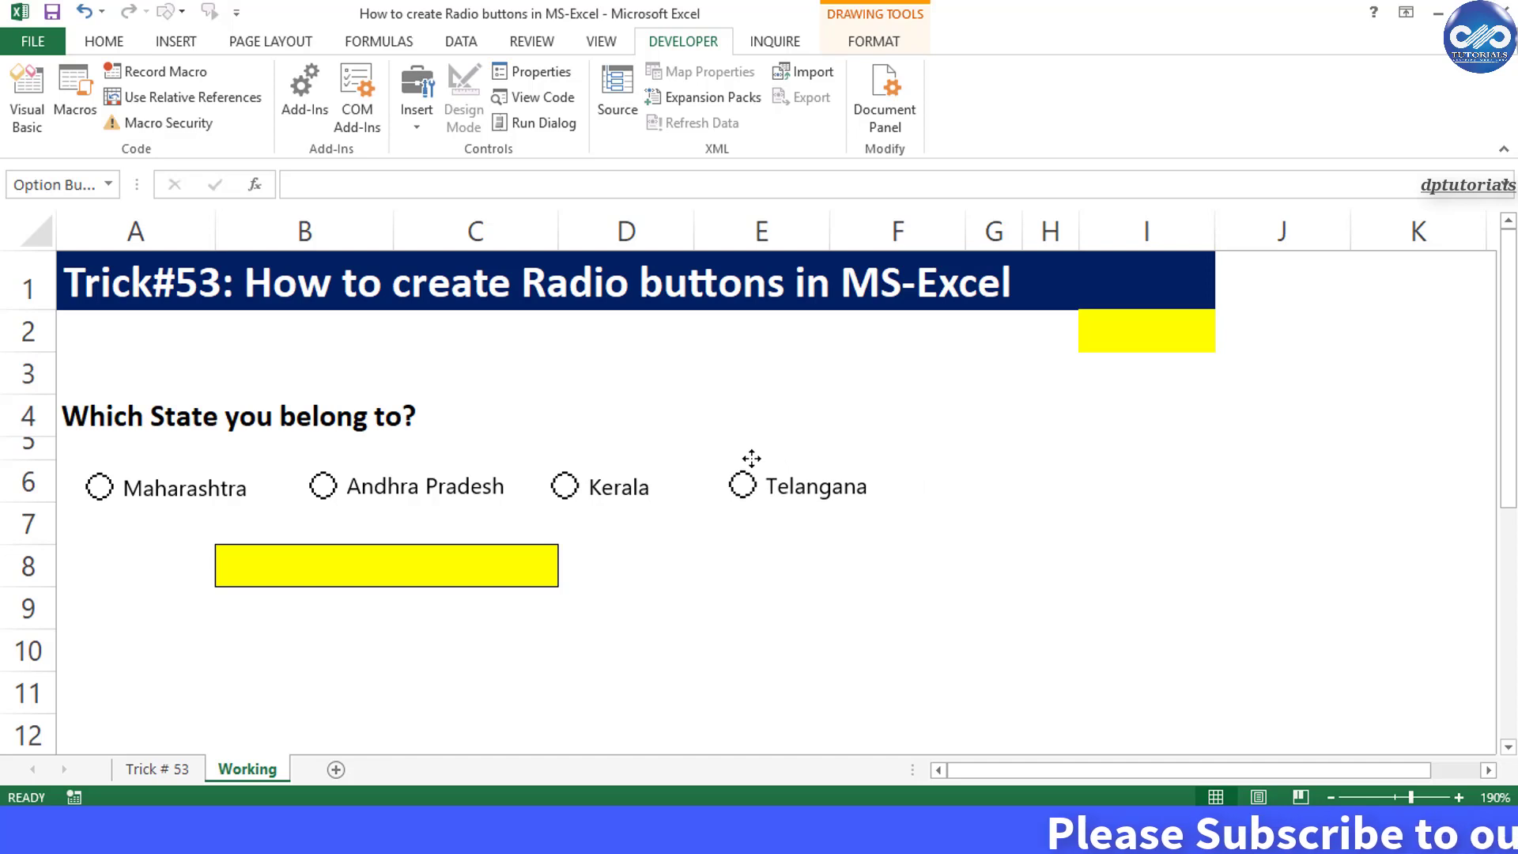
Set the Maharashtra option button's Format Control cell link to $I$2.
{"action": "right_click", "coordinate": [147, 477]}
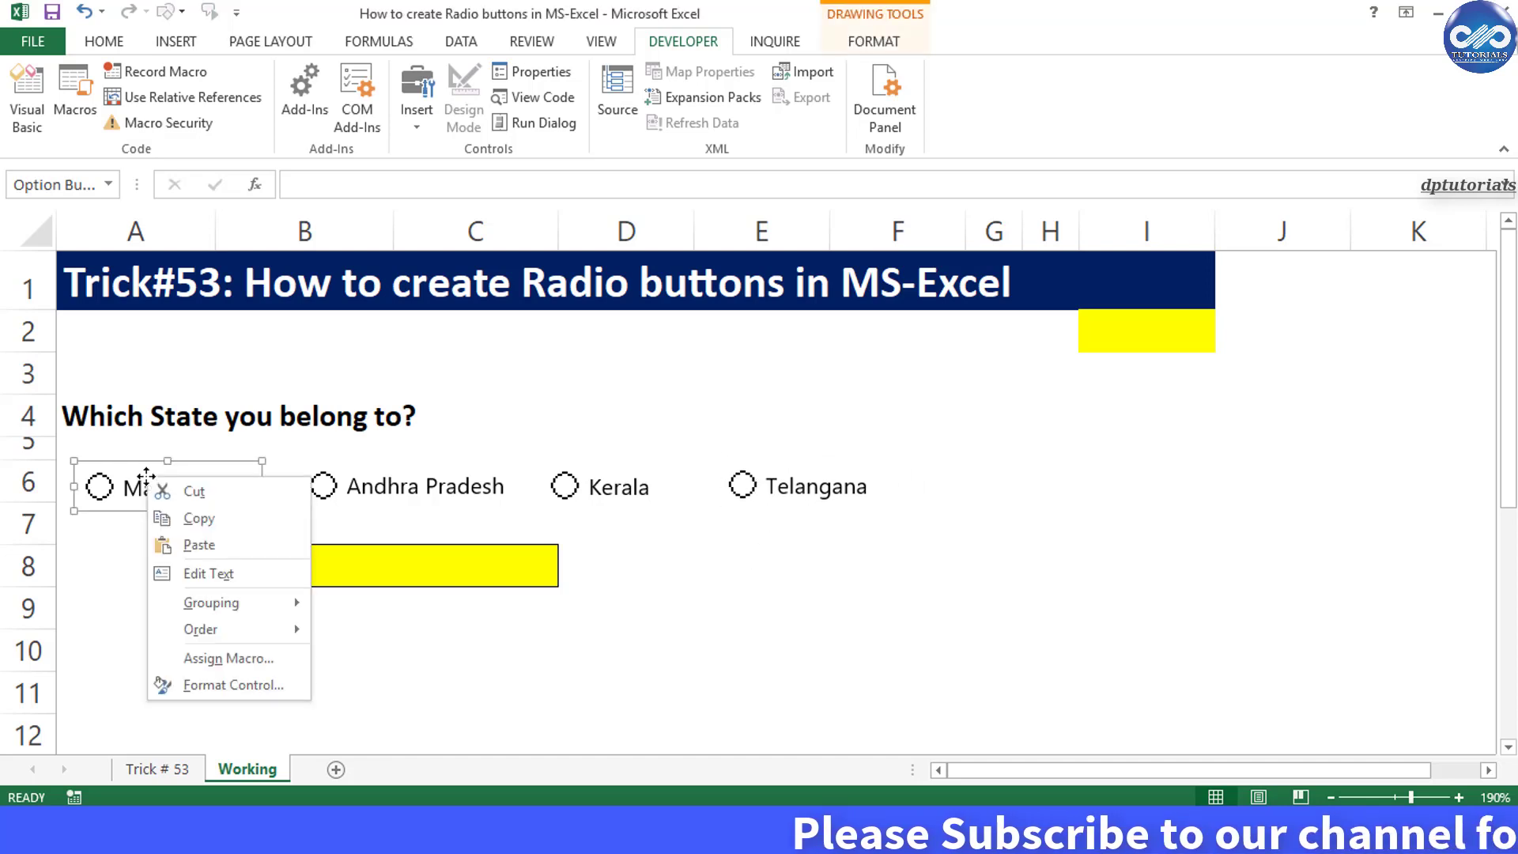
{"action": "left_click", "coordinate": [249, 685]}
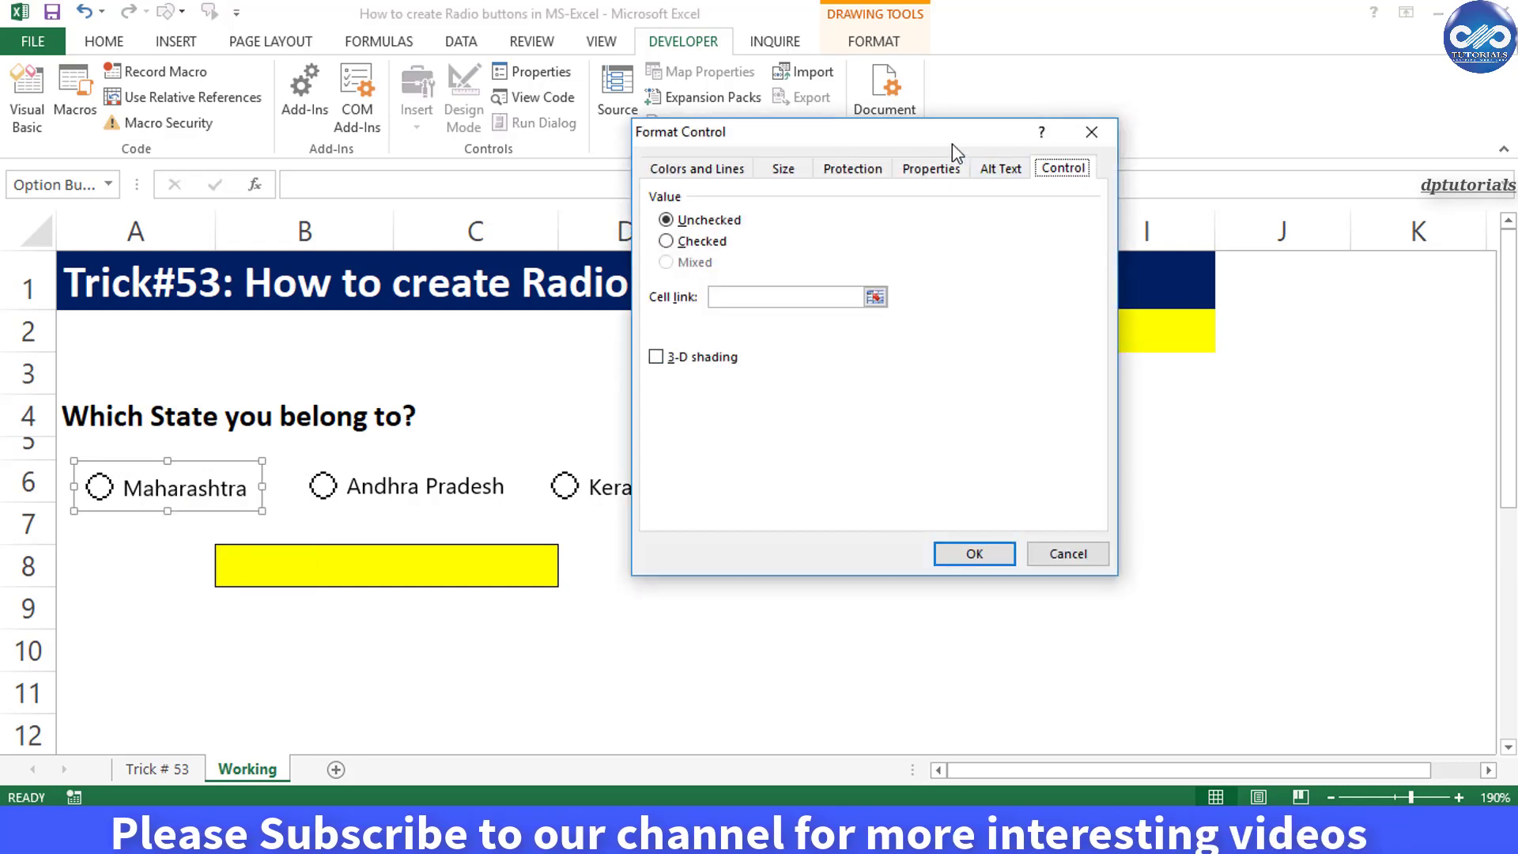
{"action": "left_click_drag", "start_coordinate": [928, 194], "coordinate": [947, 237]}
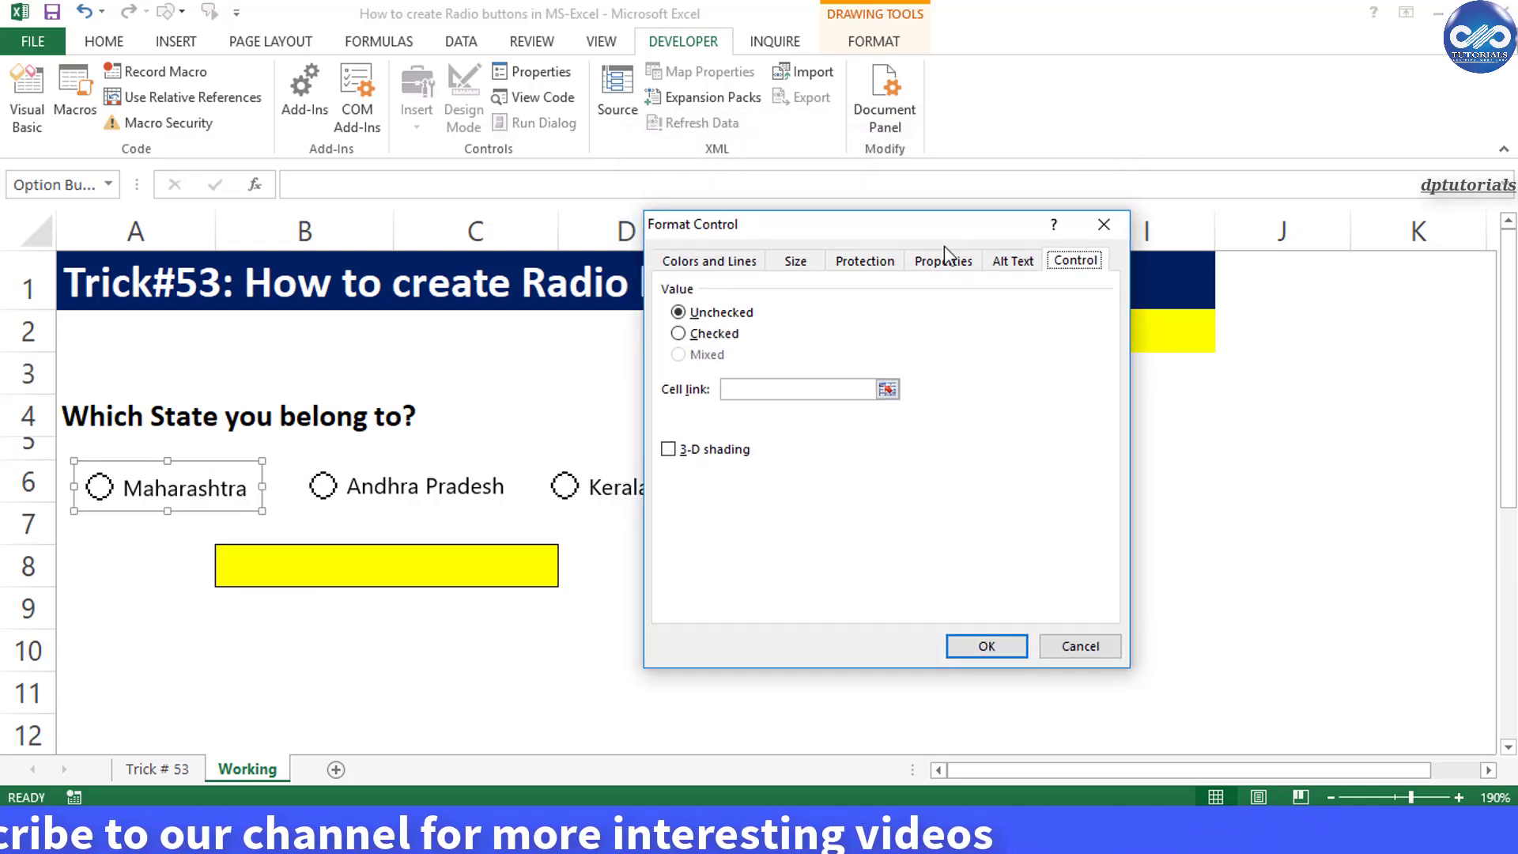
{"action": "left_click", "coordinate": [876, 266]}
{"action": "left_click", "coordinate": [1090, 263]}
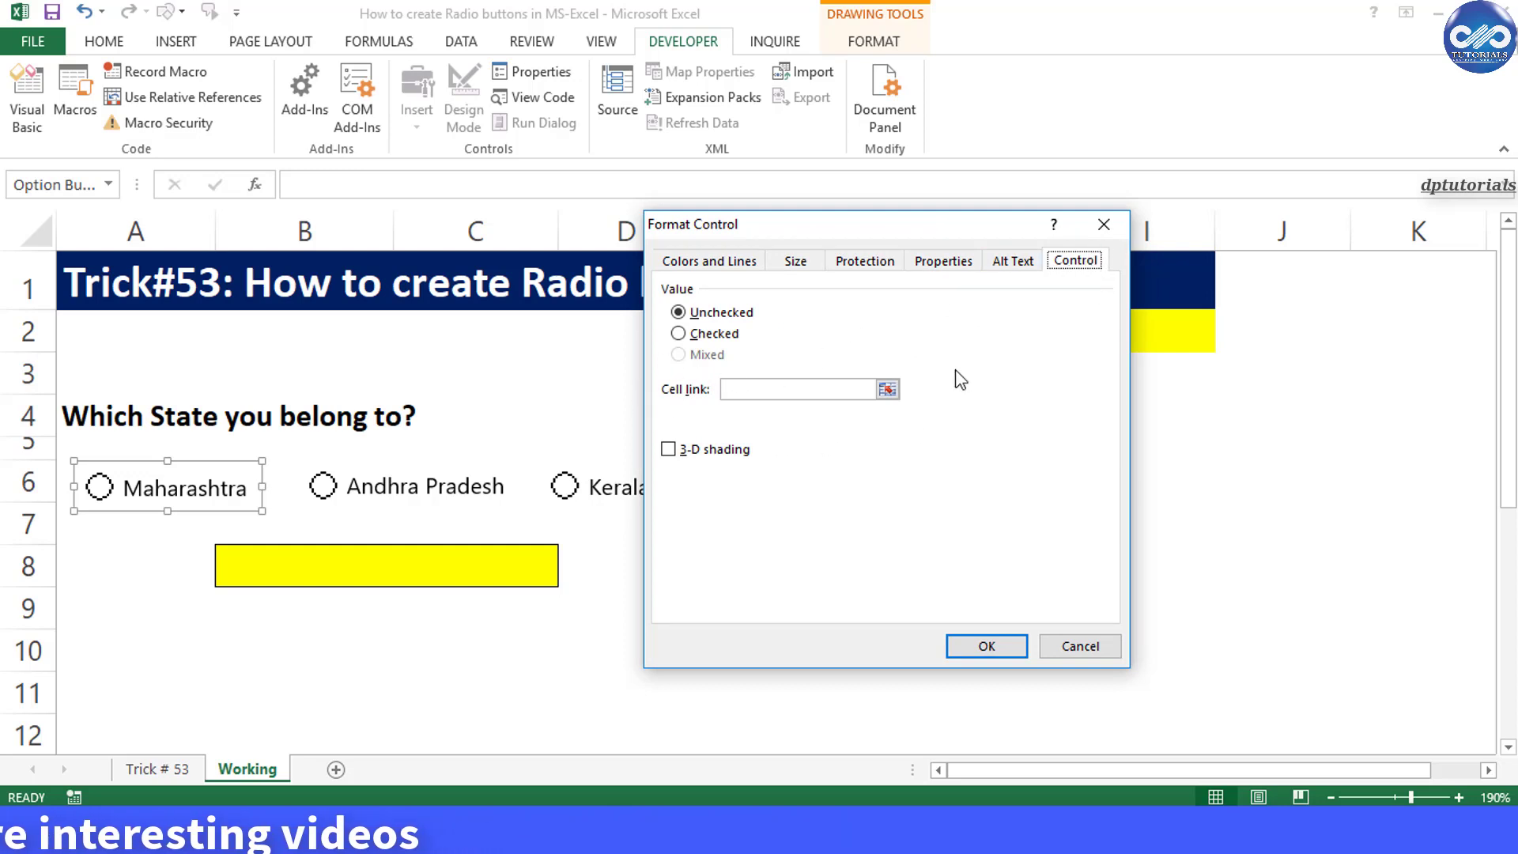
{"action": "left_click", "coordinate": [793, 390]}
{"action": "left_click_drag", "start_coordinate": [816, 234], "coordinate": [613, 230]}
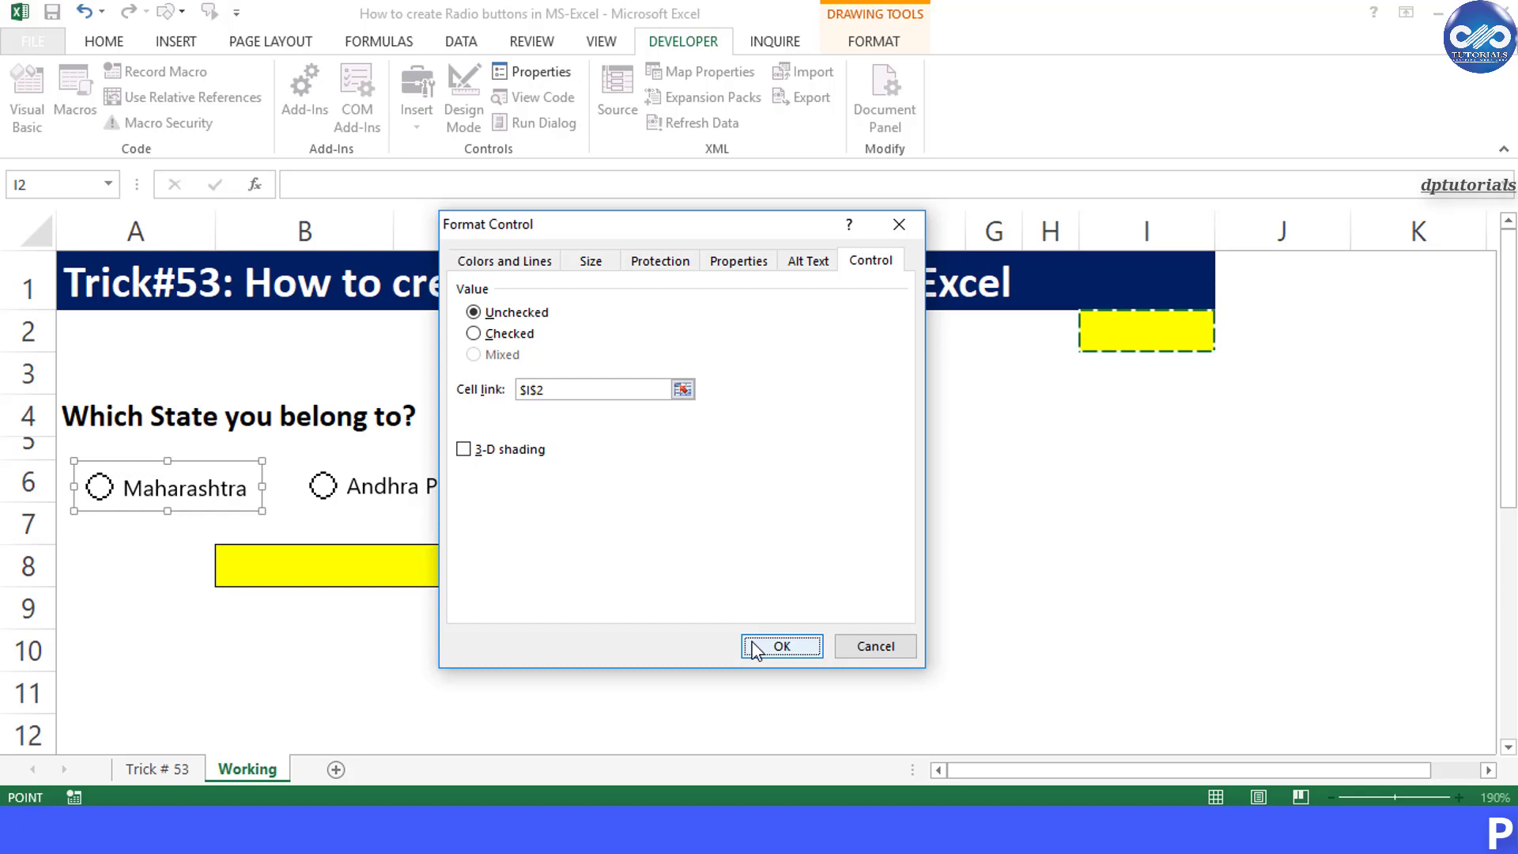
{"action": "left_click", "coordinate": [781, 646]}
Select Maharashtra, Andhra Pradesh, Kerala, then Telangana, watching I2 change from 1 to 4.
{"action": "left_click", "coordinate": [764, 591]}
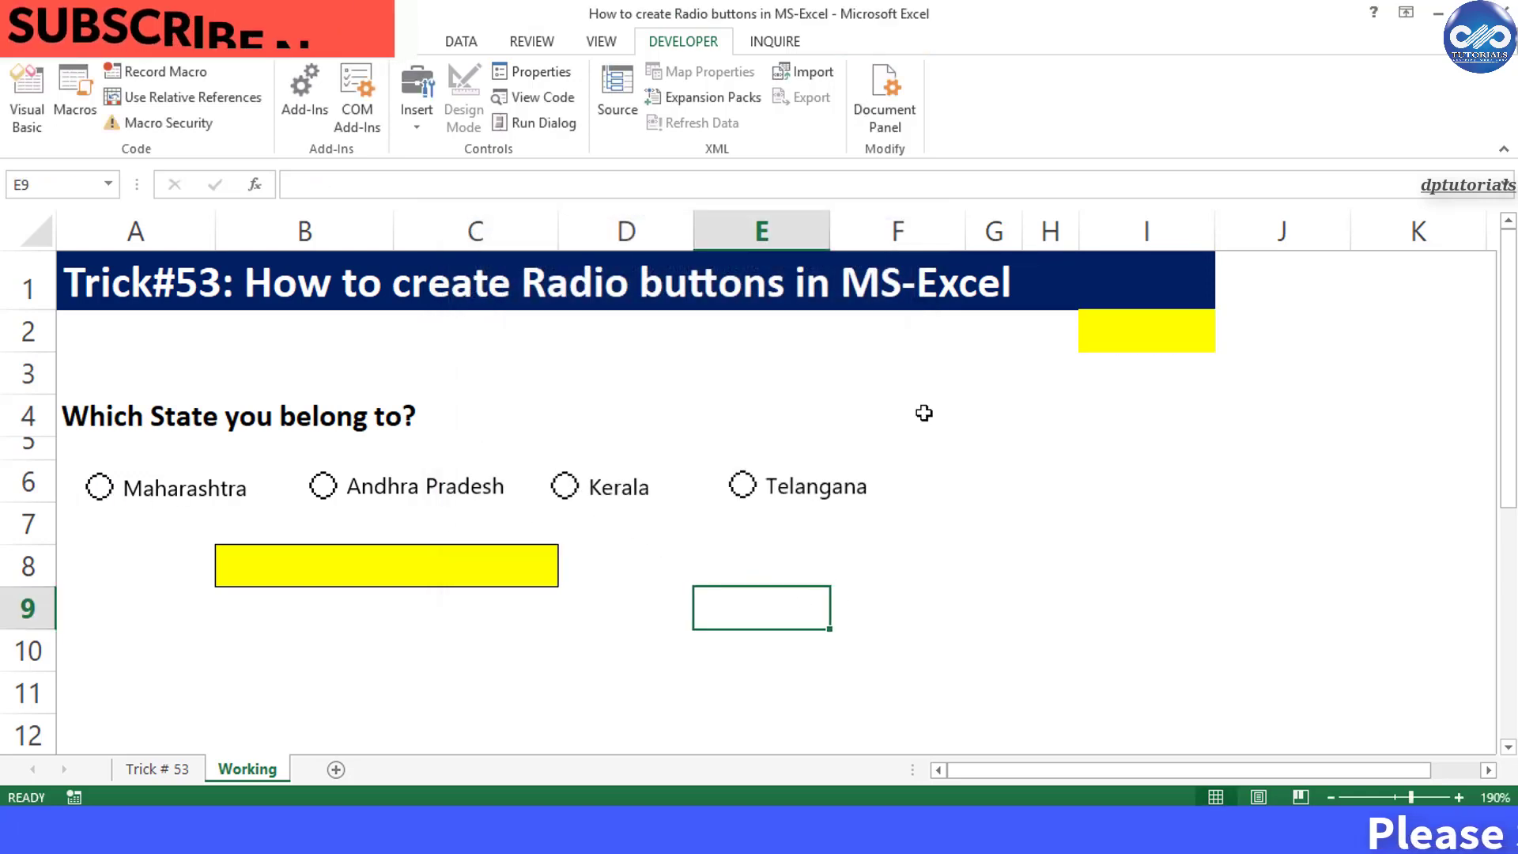
{"action": "left_click", "coordinate": [100, 486]}
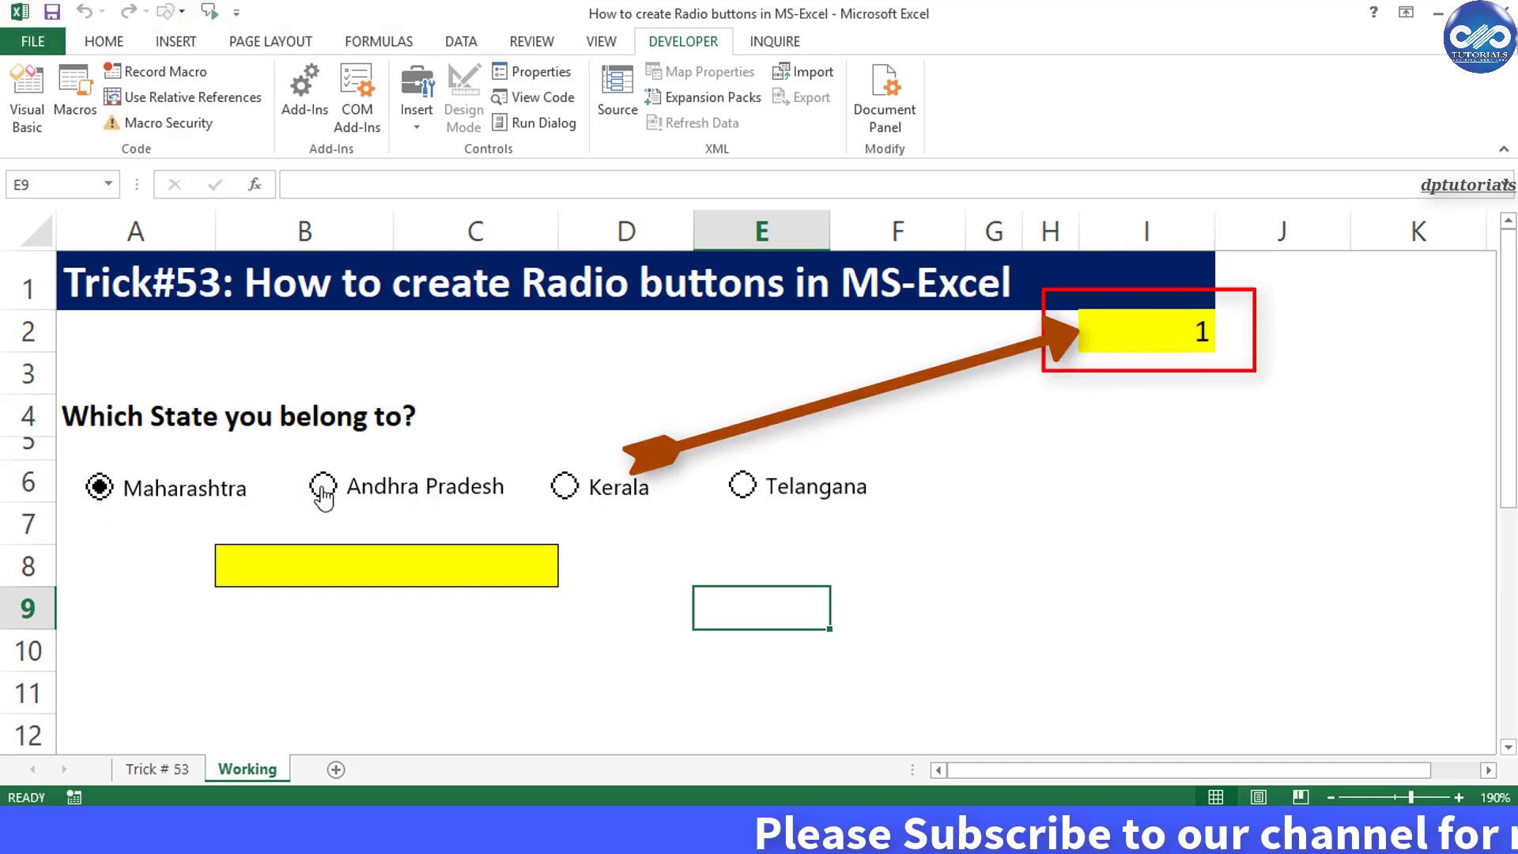
{"action": "left_click", "coordinate": [367, 496]}
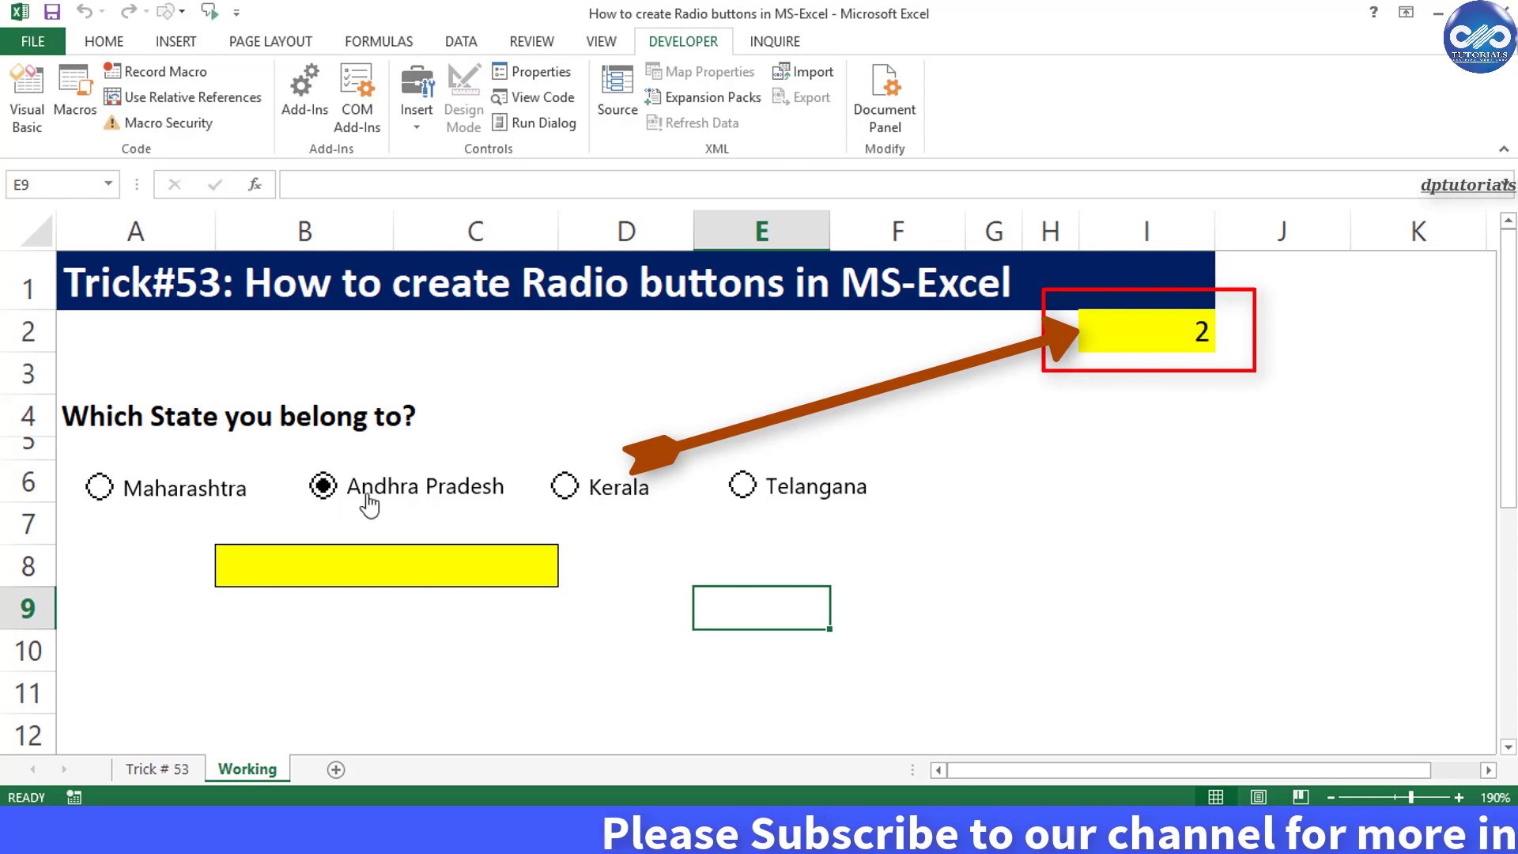
{"action": "left_click", "coordinate": [566, 489]}
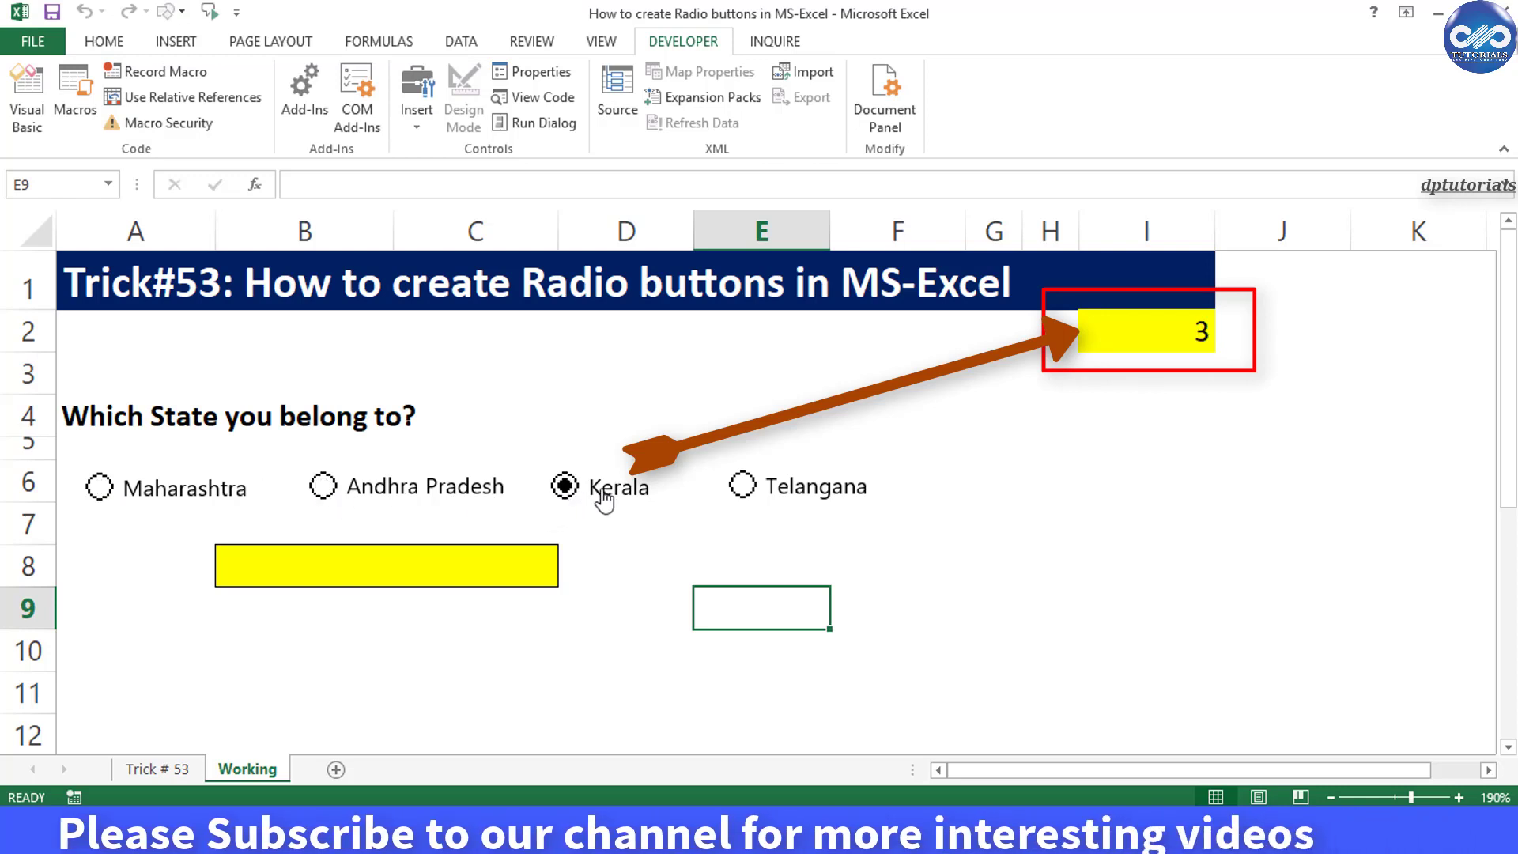
{"action": "left_click", "coordinate": [741, 486]}
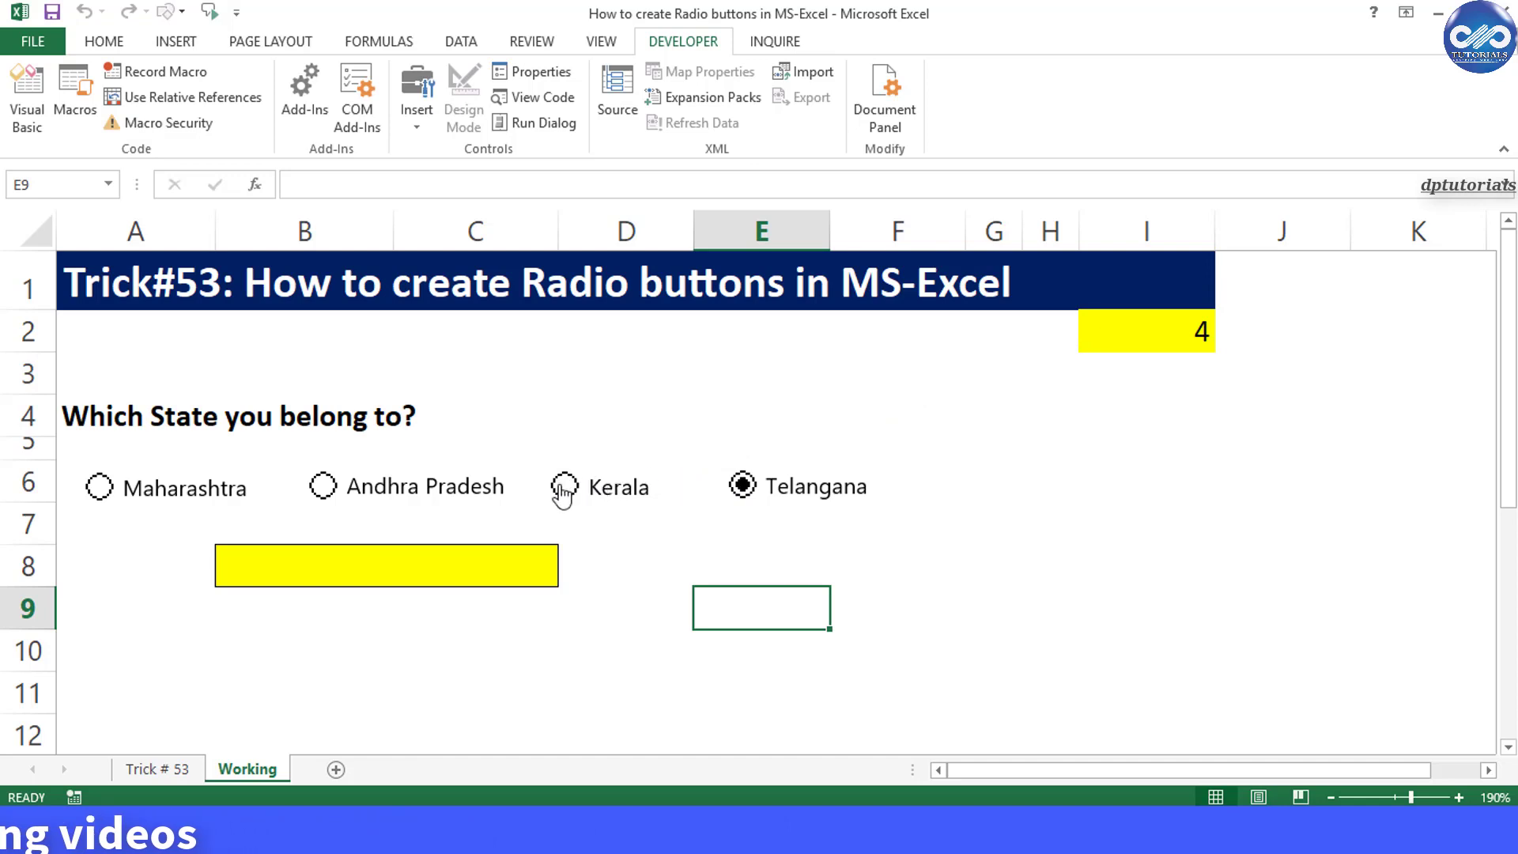
{"action": "left_click", "coordinate": [260, 573]}
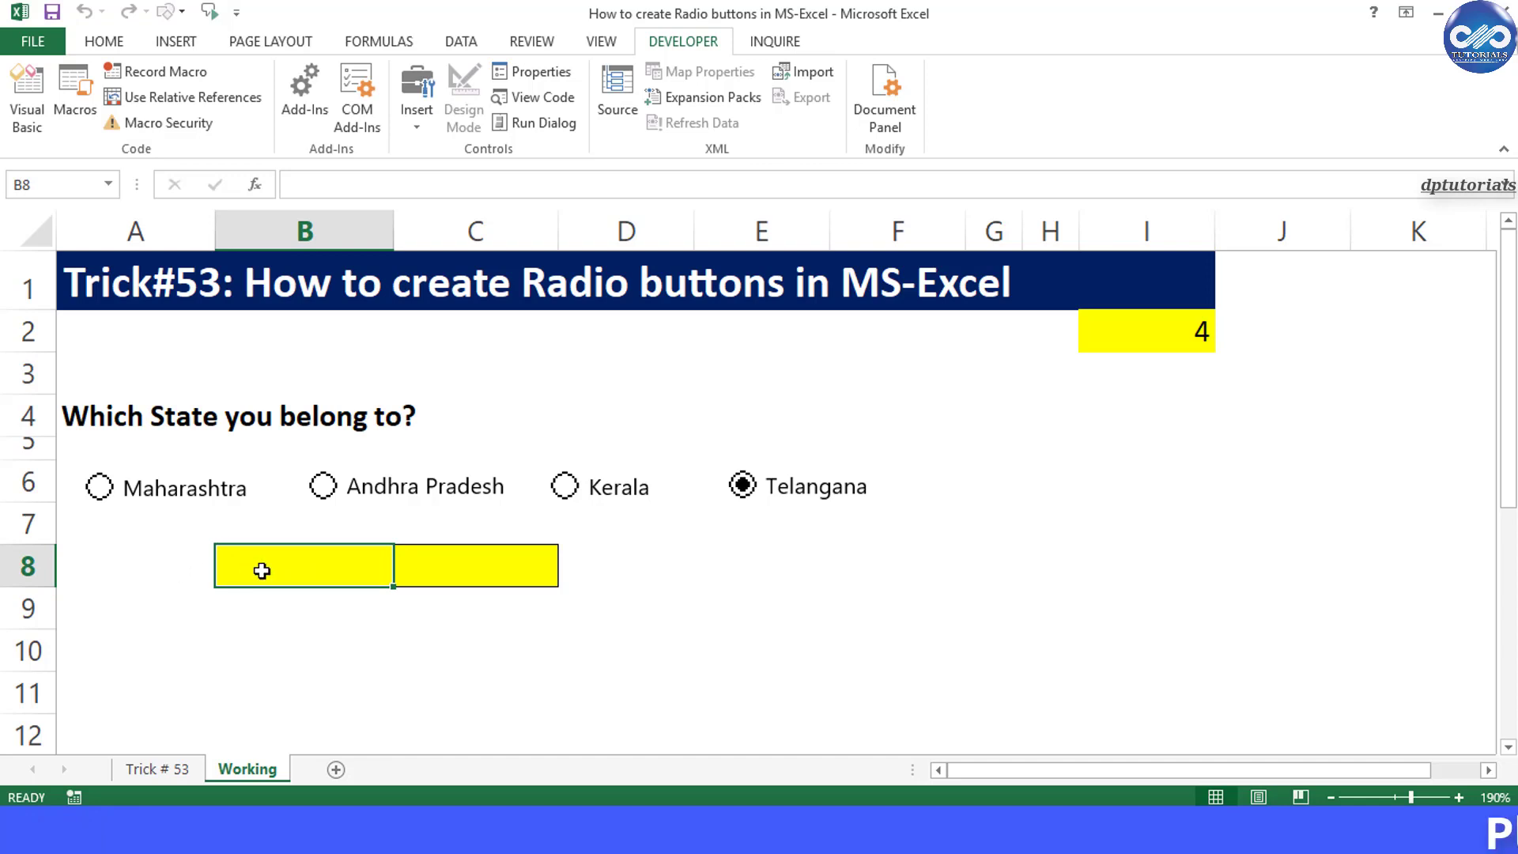
Add the label 'Answer:' in cell A8.
{"action": "left_click", "coordinate": [144, 571]}
{"action": "type", "text": "Answer:"}
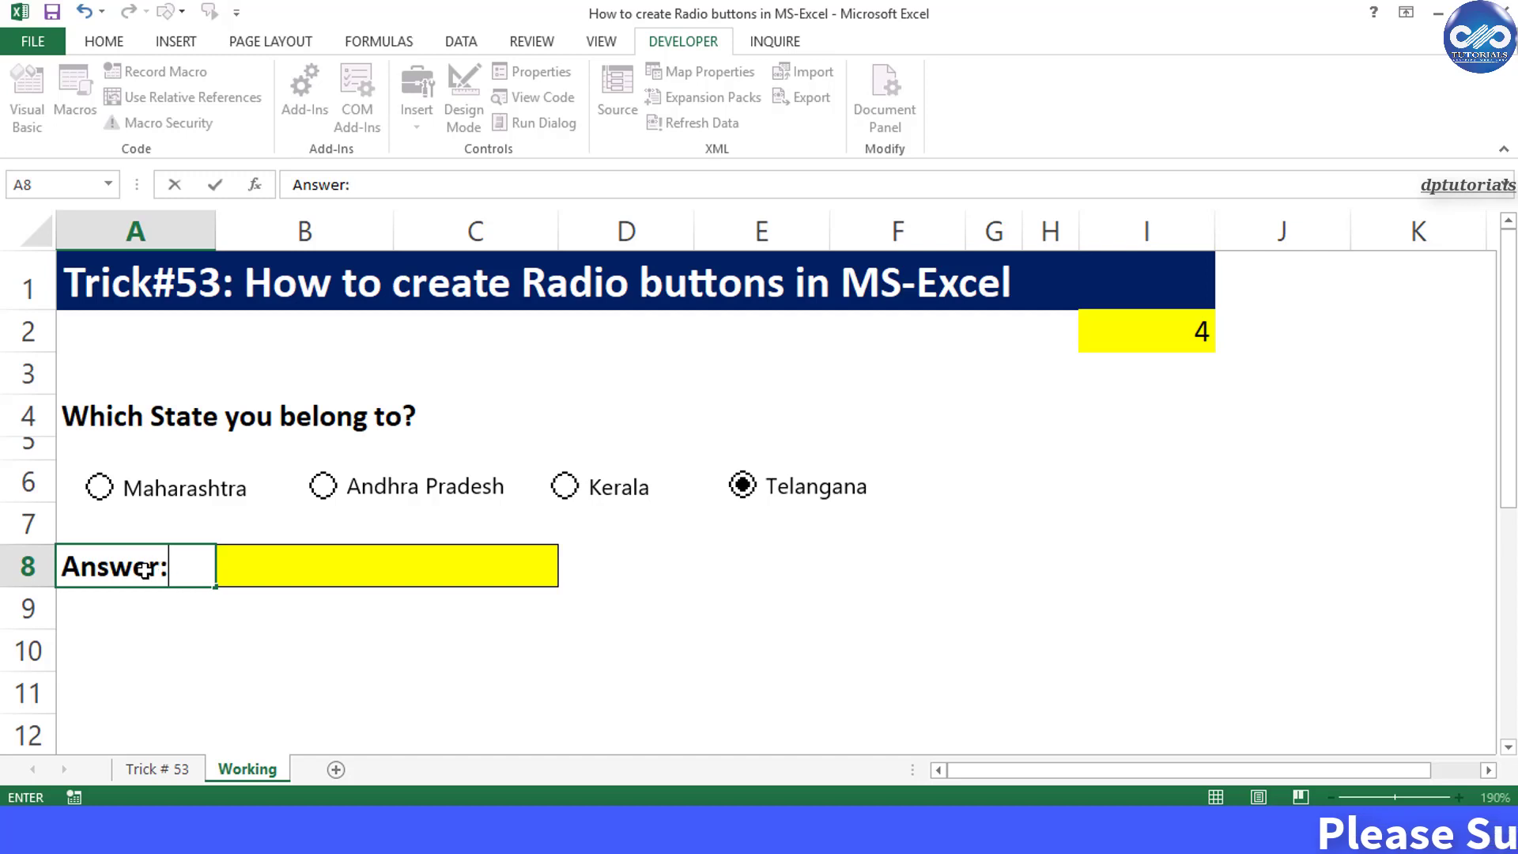
{"action": "key", "text": "Return"}
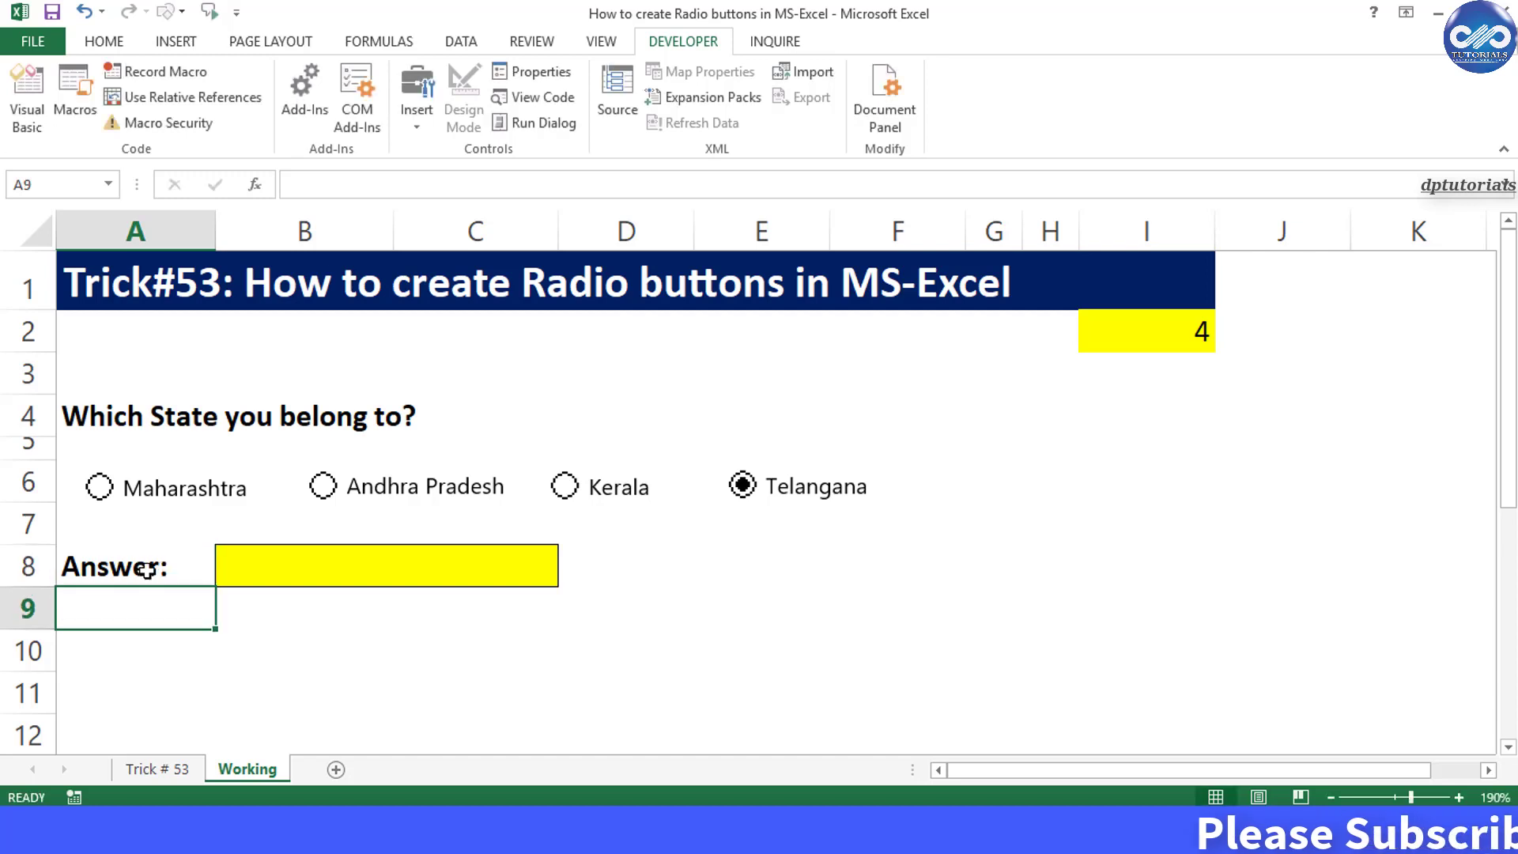
Enter =IF(I2=1,"Maharashtra",IF(I2=2,"Andhra Pradesh",IF(I2=3,"Kerala","Telangana"))) in B8.
{"action": "left_click", "coordinate": [245, 566]}
{"action": "left_click", "coordinate": [103, 42]}
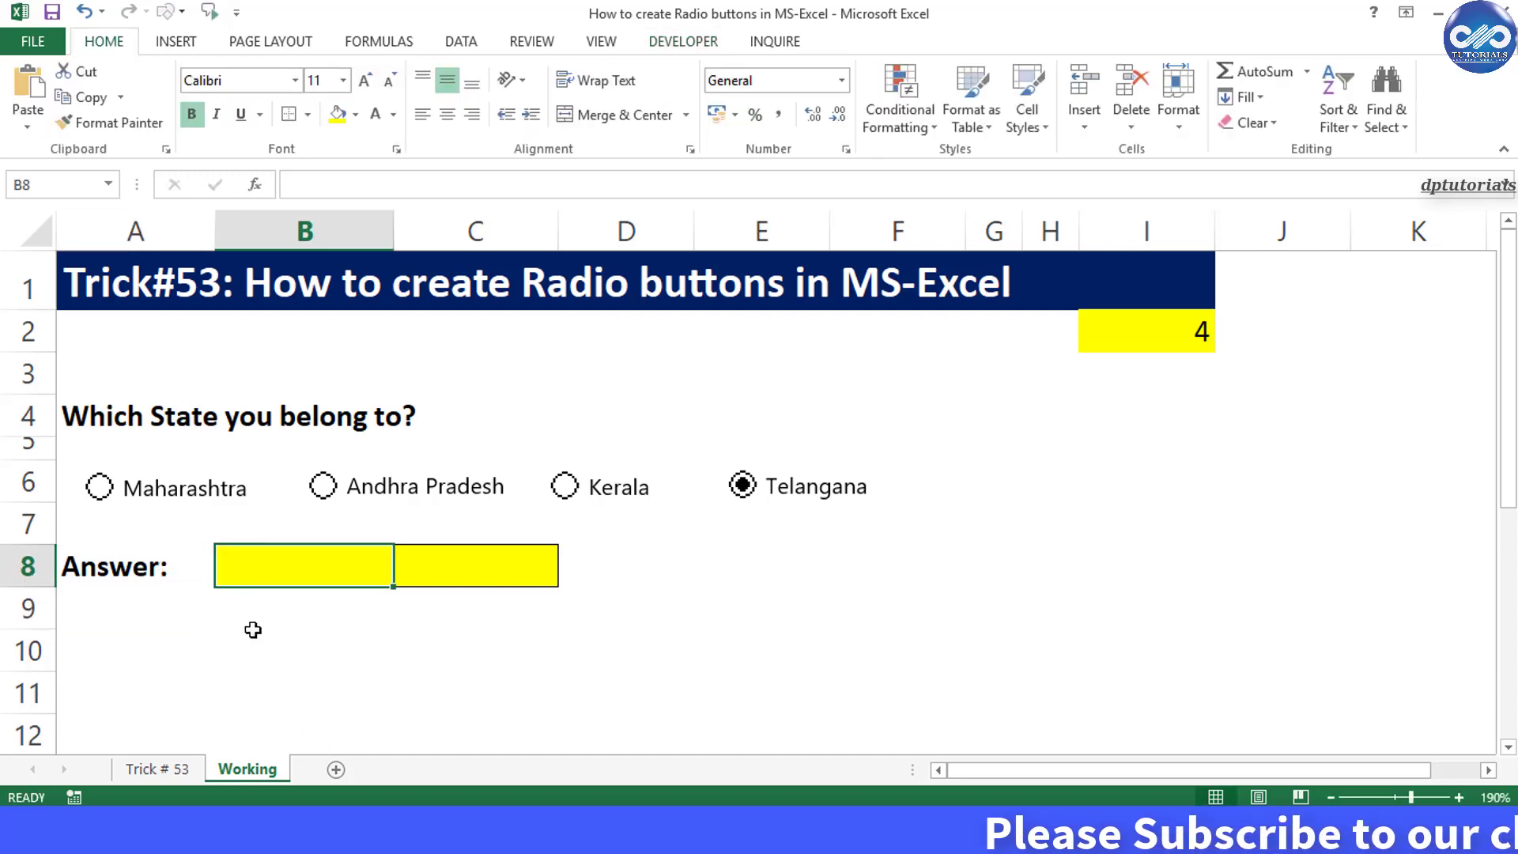
{"action": "type", "text": "="}
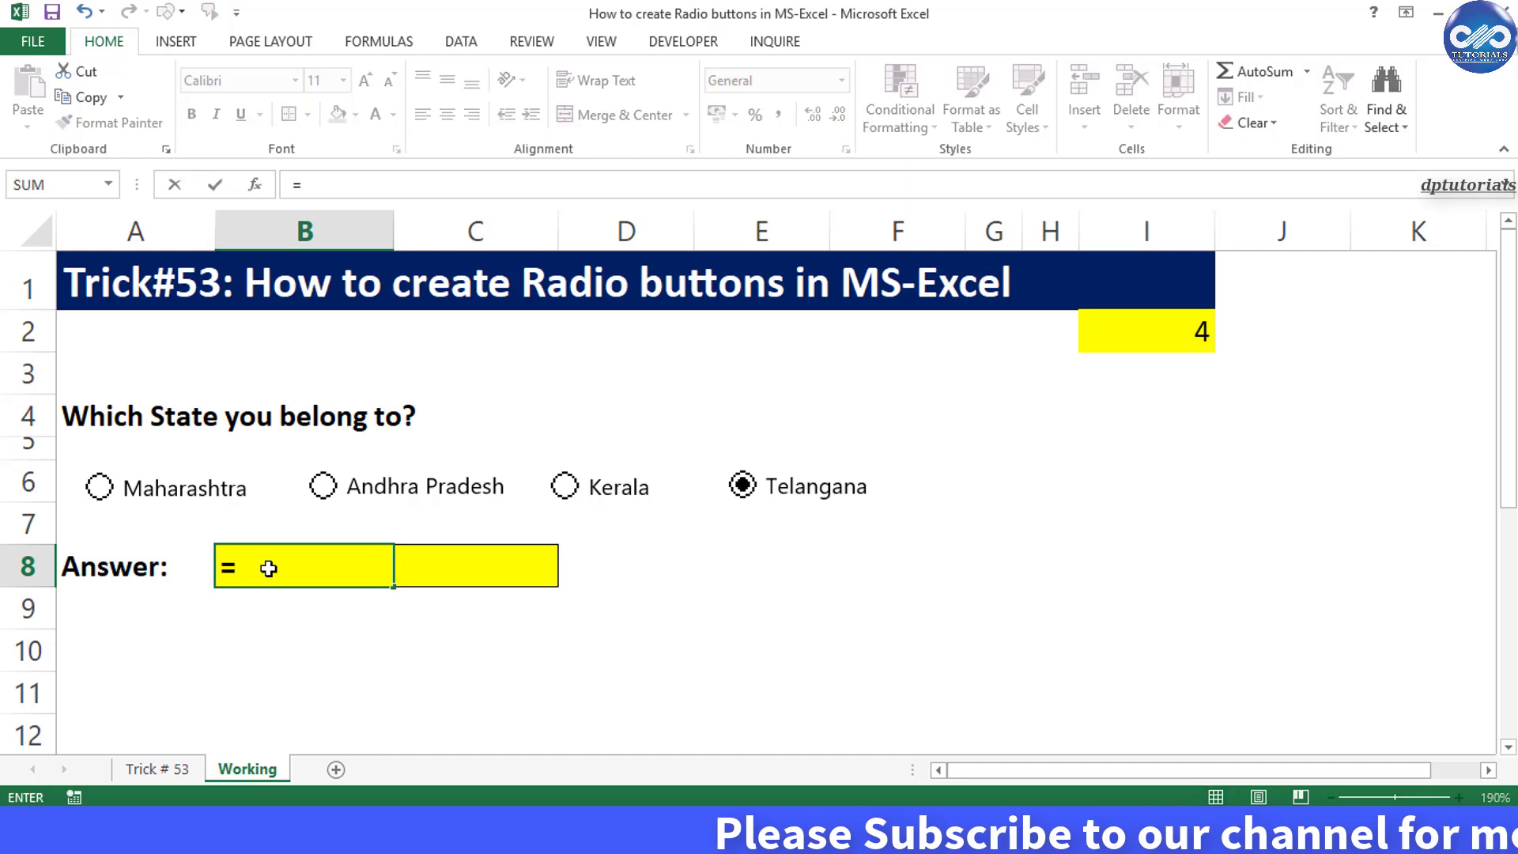
{"action": "type", "text": "if("}
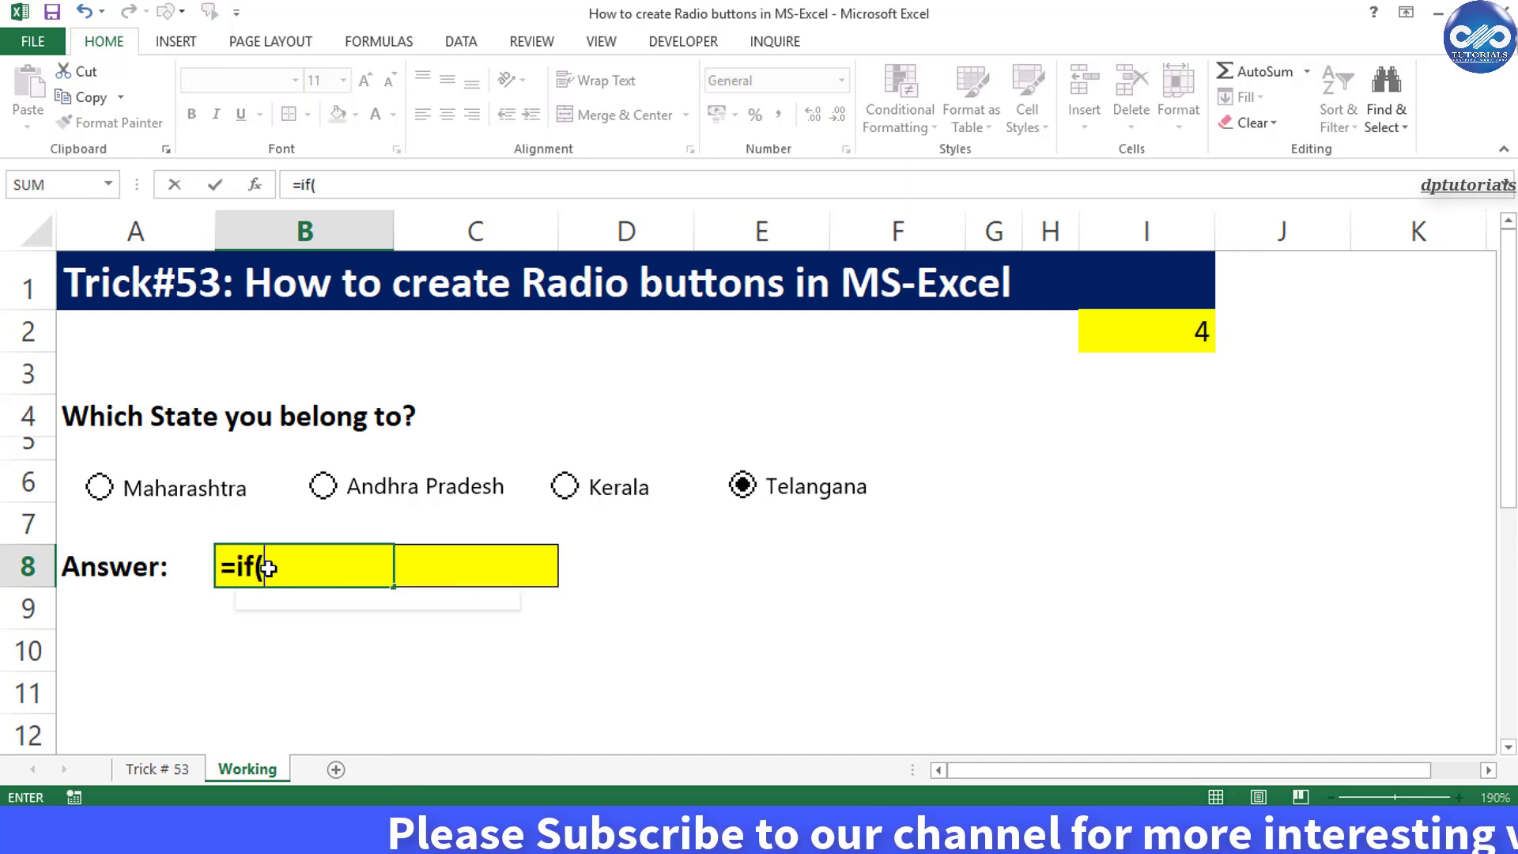
{"action": "left_click", "coordinate": [362, 186]}
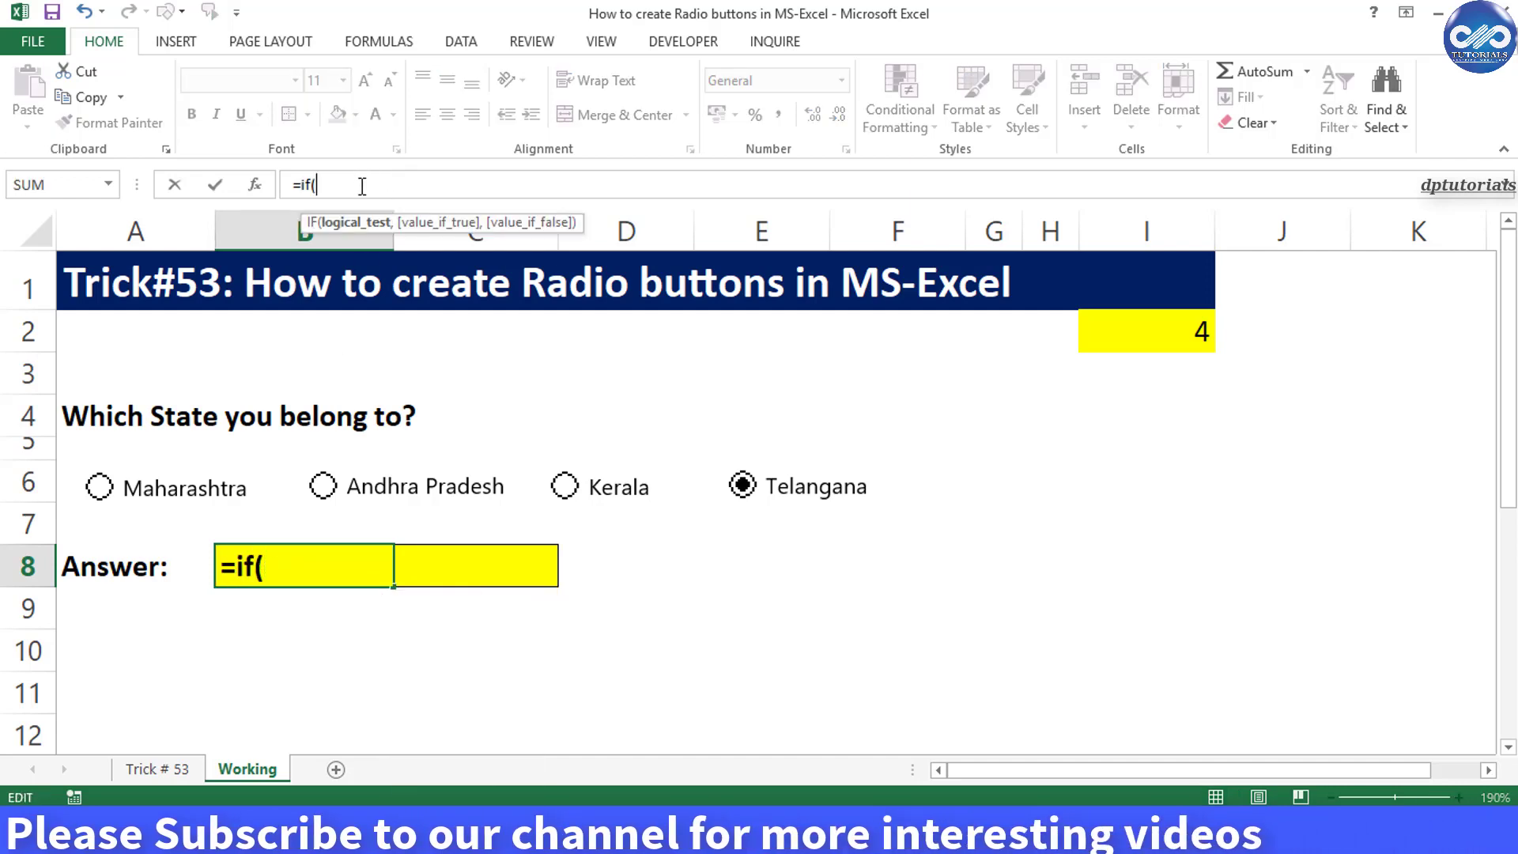
{"action": "type", "text": "i2="}
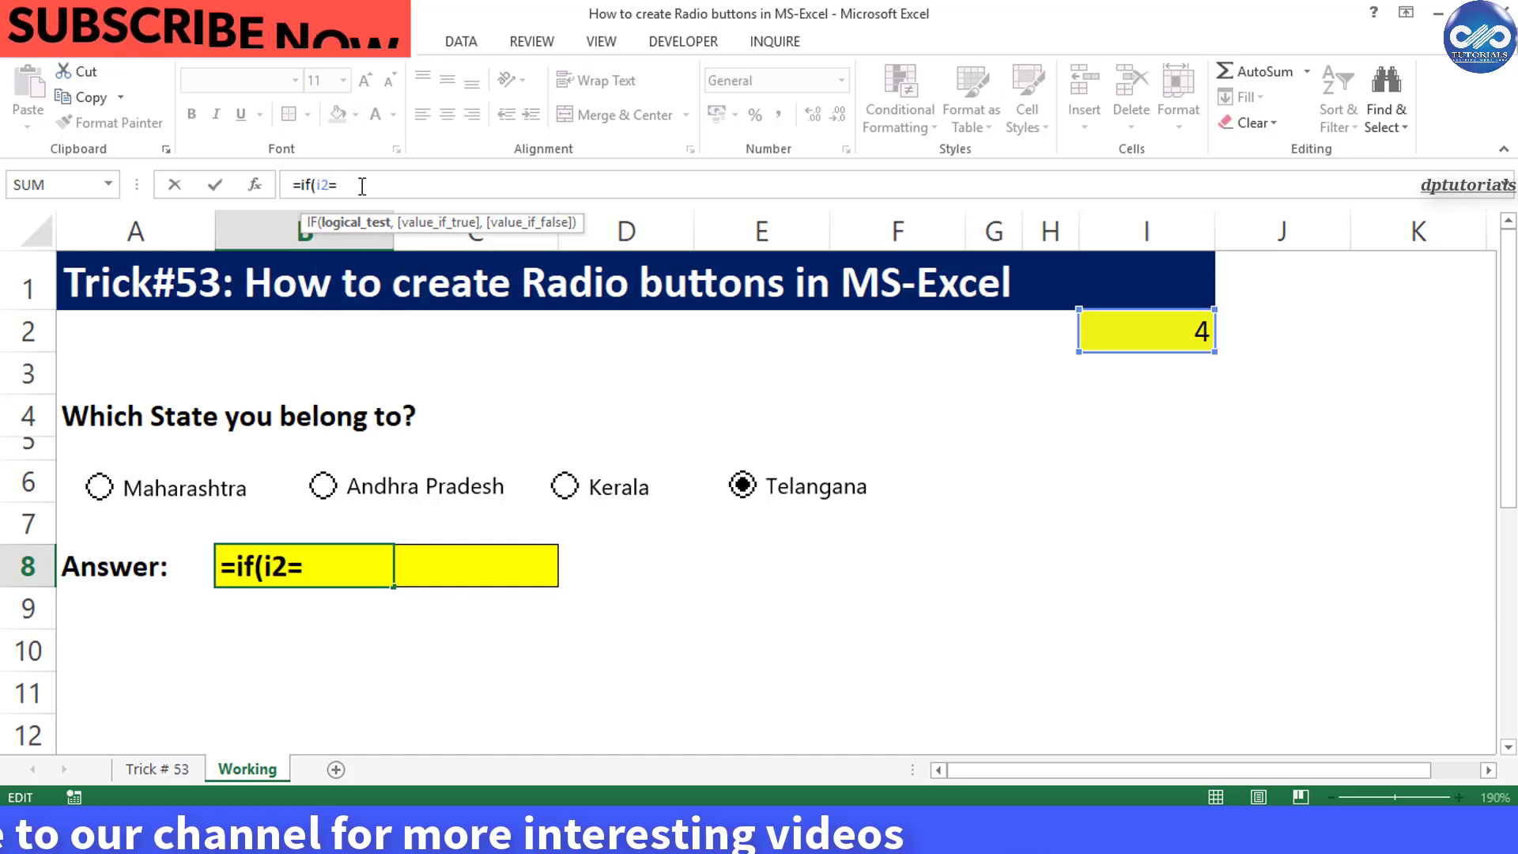
{"action": "type", "text": "1,"}
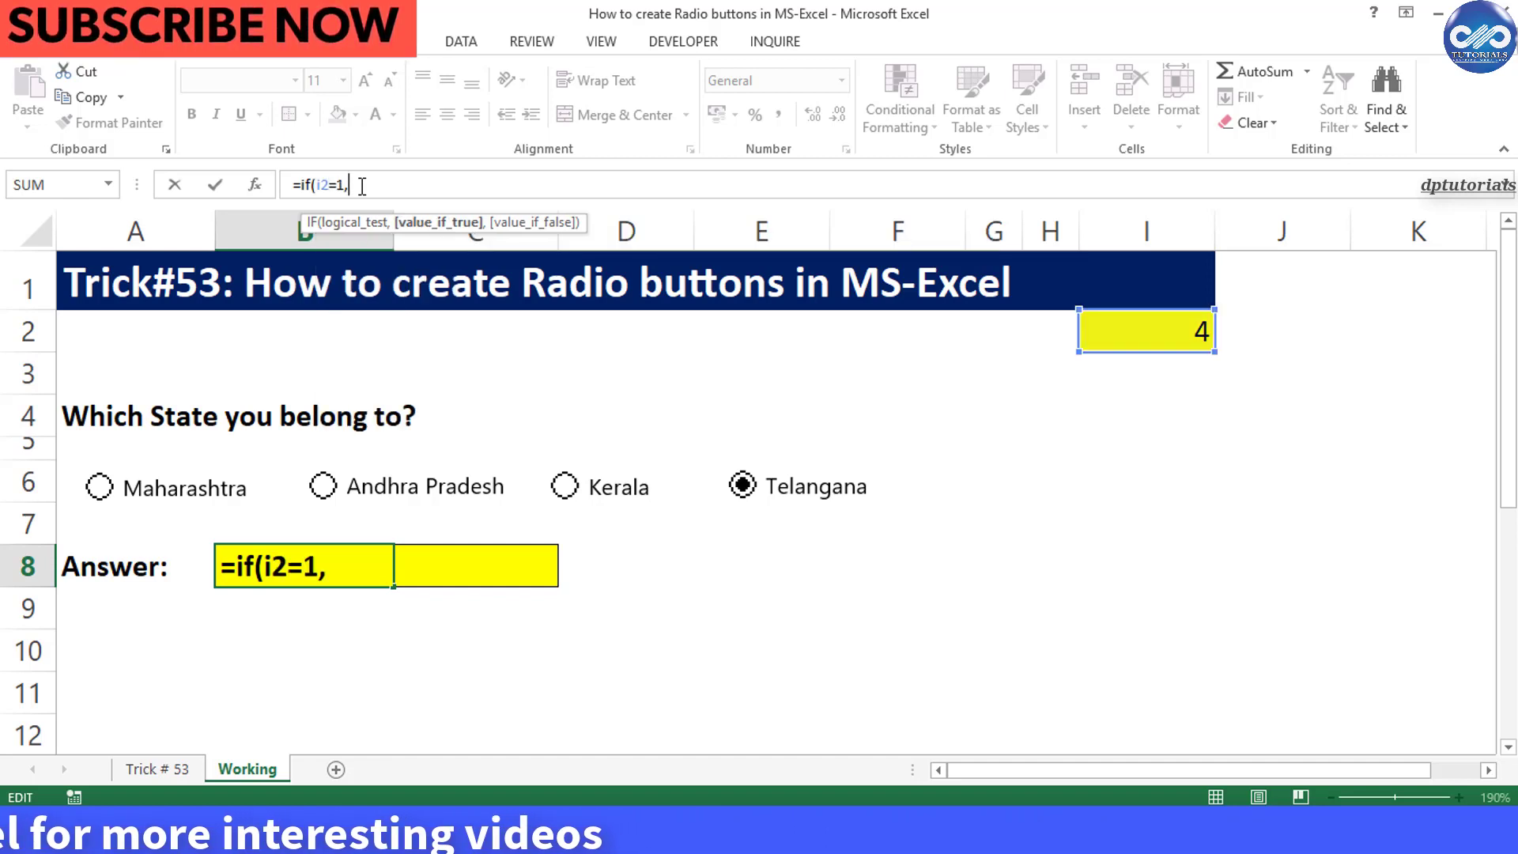
{"action": "type", "text": "\""}
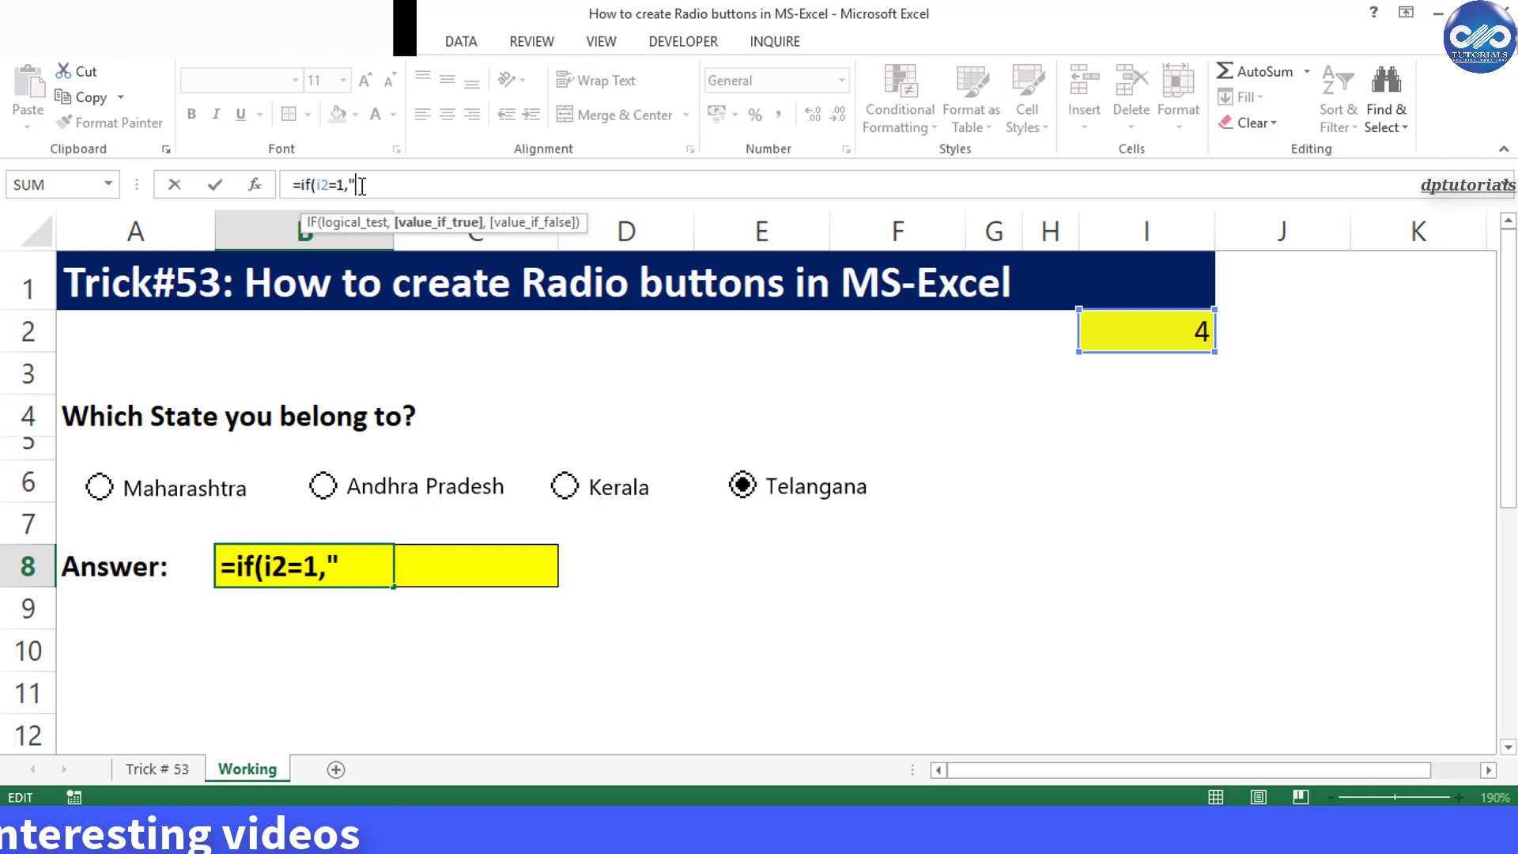
{"action": "type", "text": "Maharashtra\","}
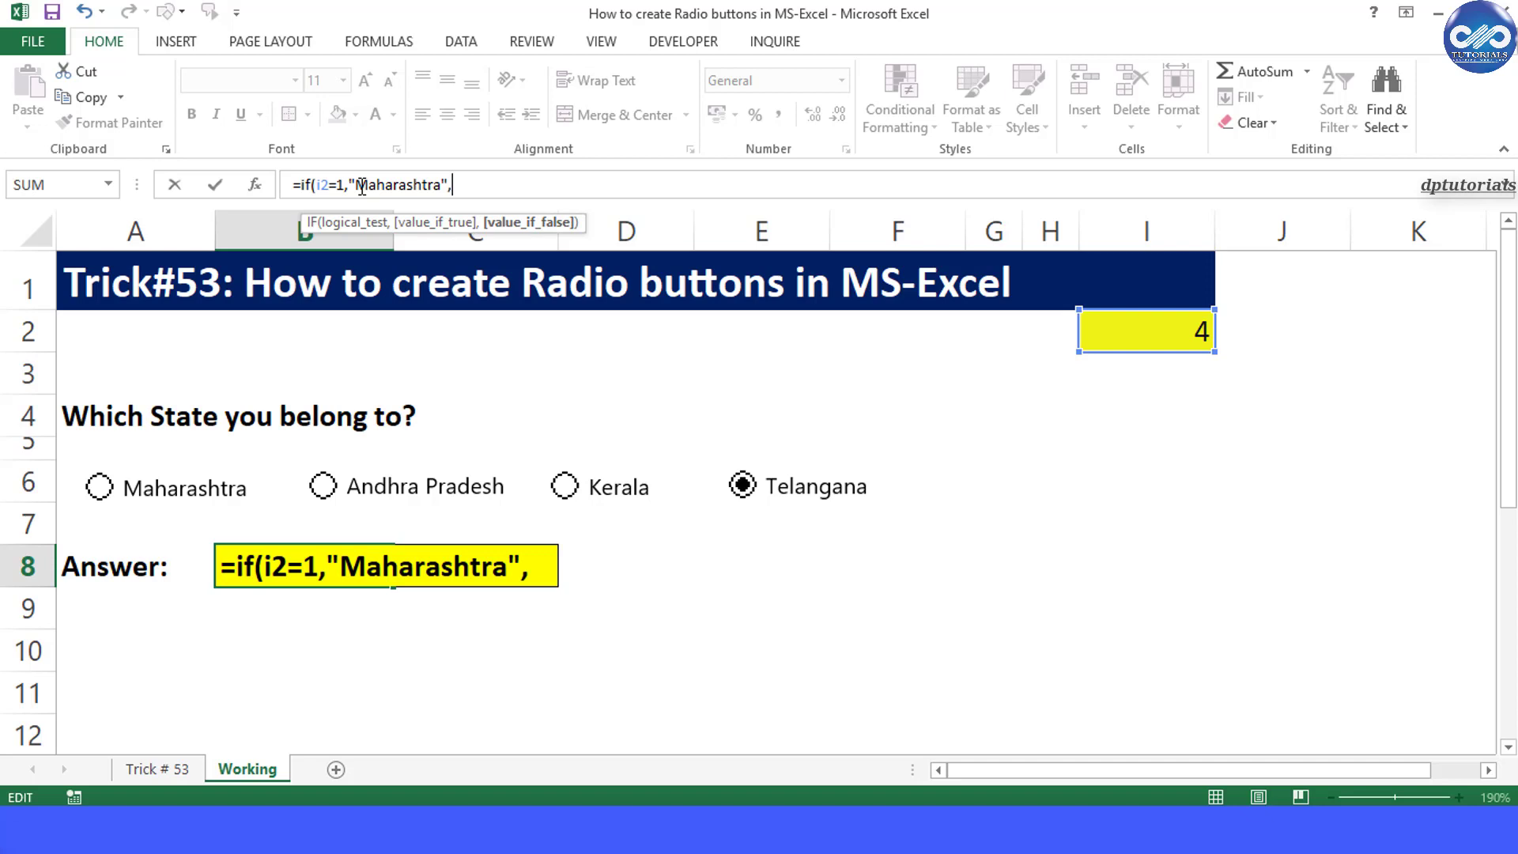
{"action": "type", "text": "if("}
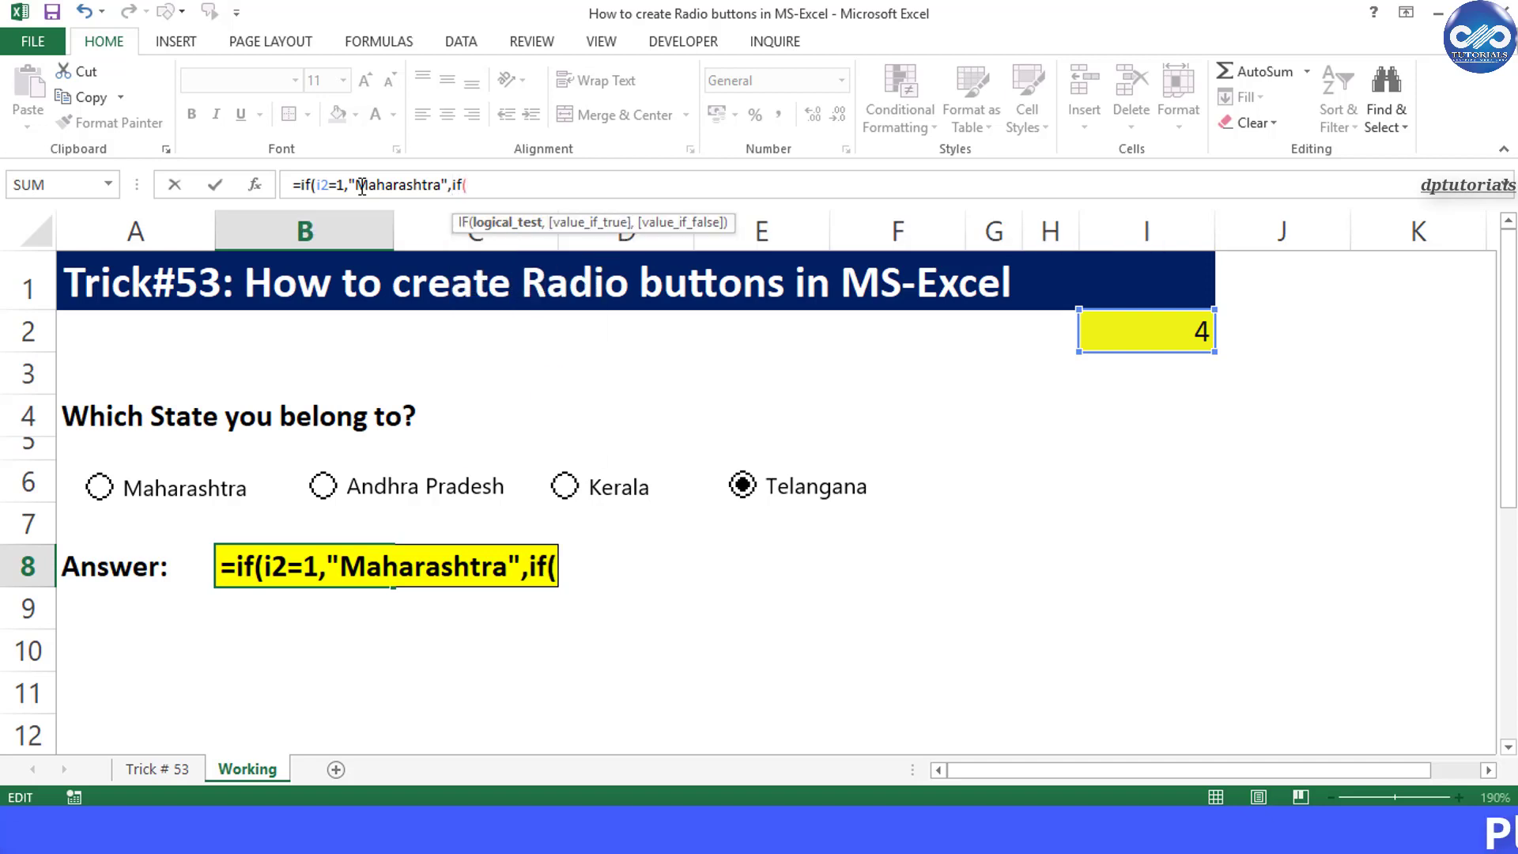
{"action": "type", "text": "i2=2,"}
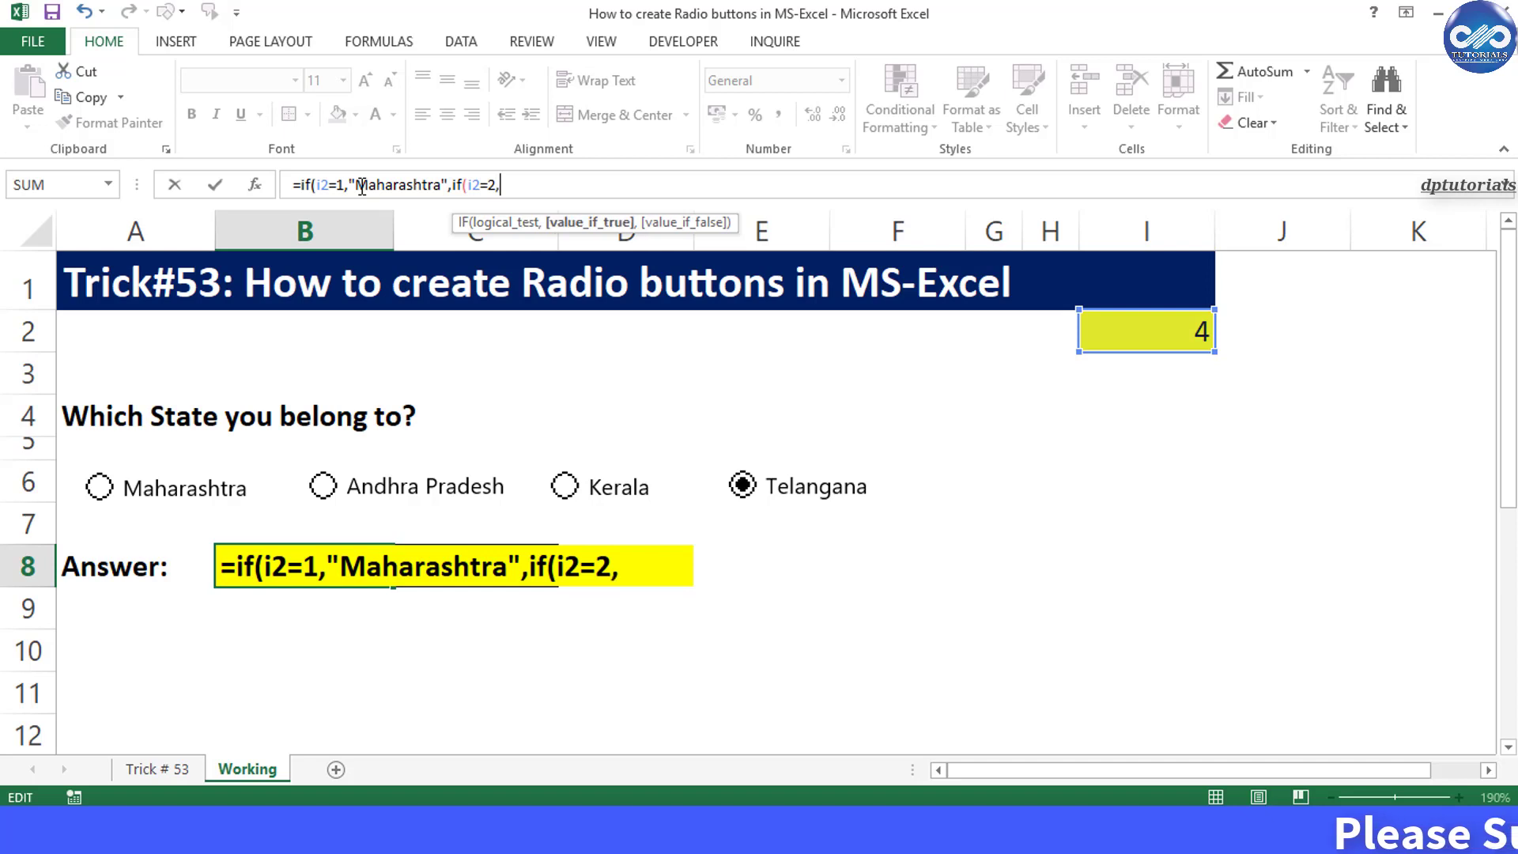
{"action": "type", "text": "\"And"}
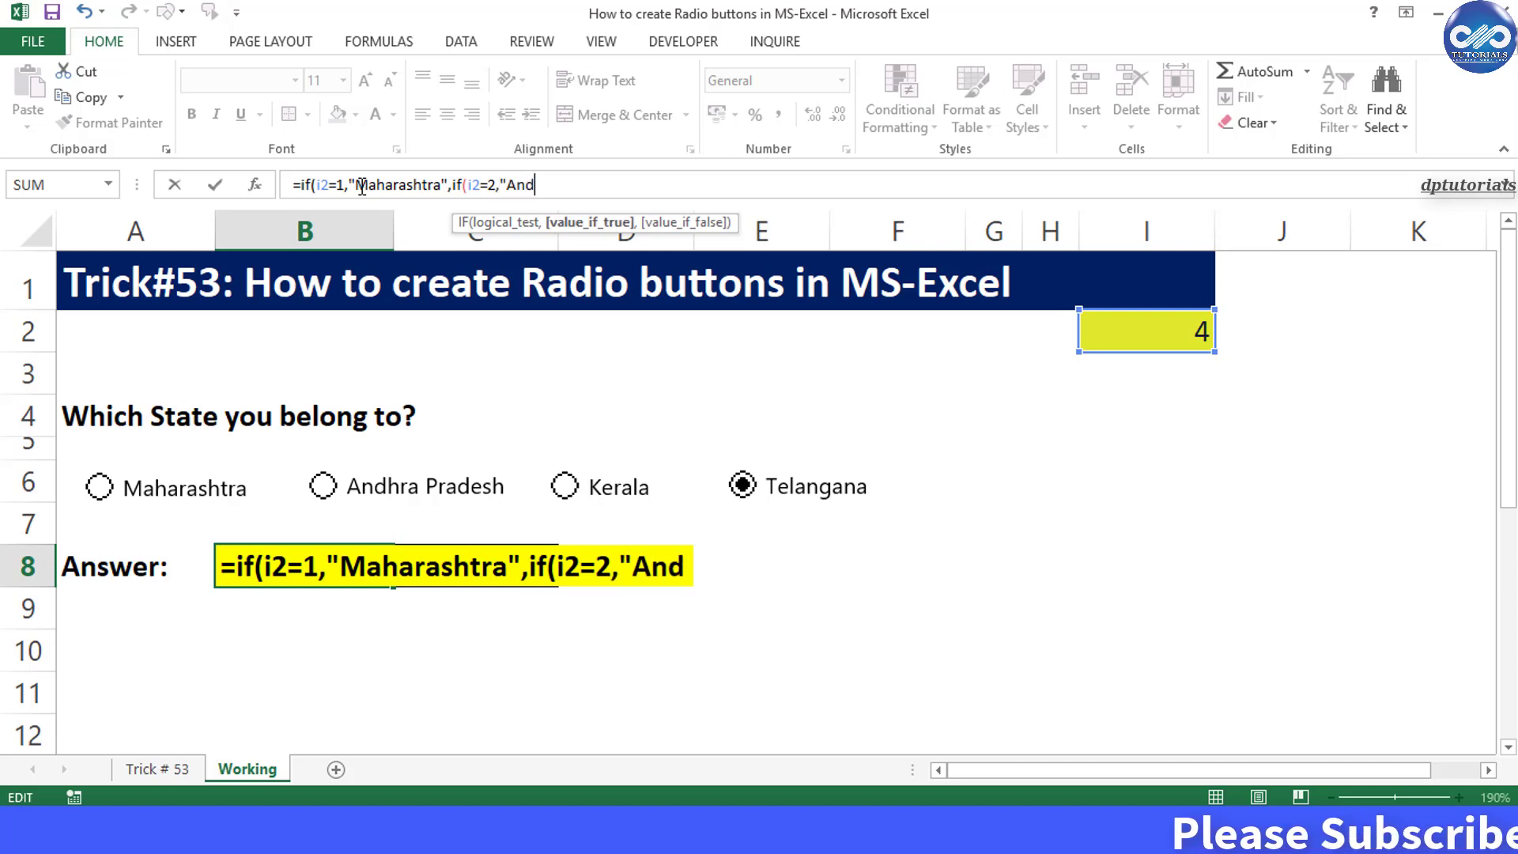
{"action": "type", "text": "hra P"}
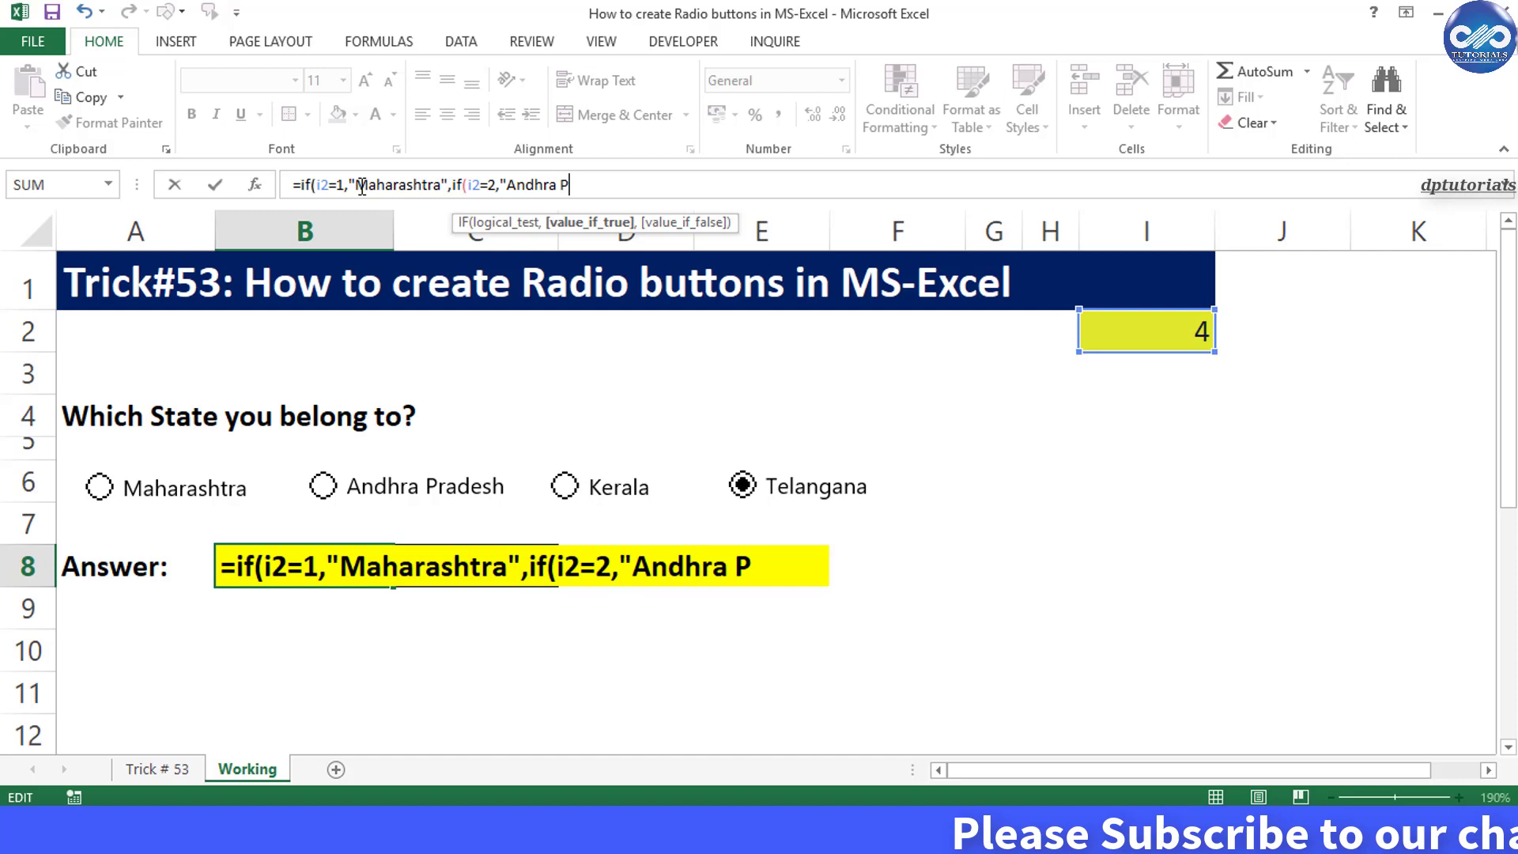
{"action": "type", "text": "rads"}
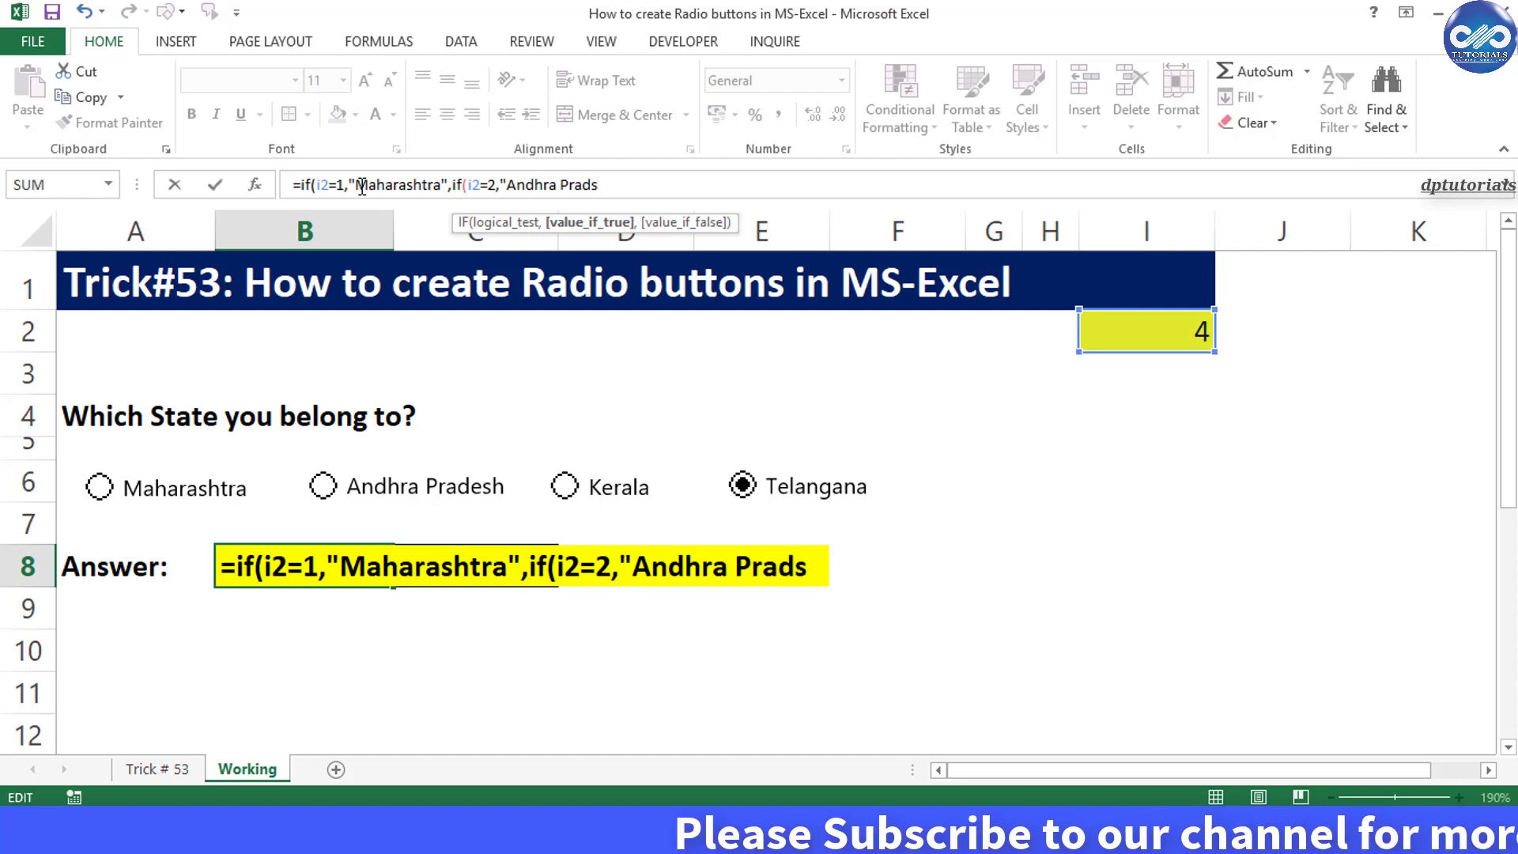
{"action": "key", "text": "BackSpace"}
{"action": "type", "text": "esh\""}
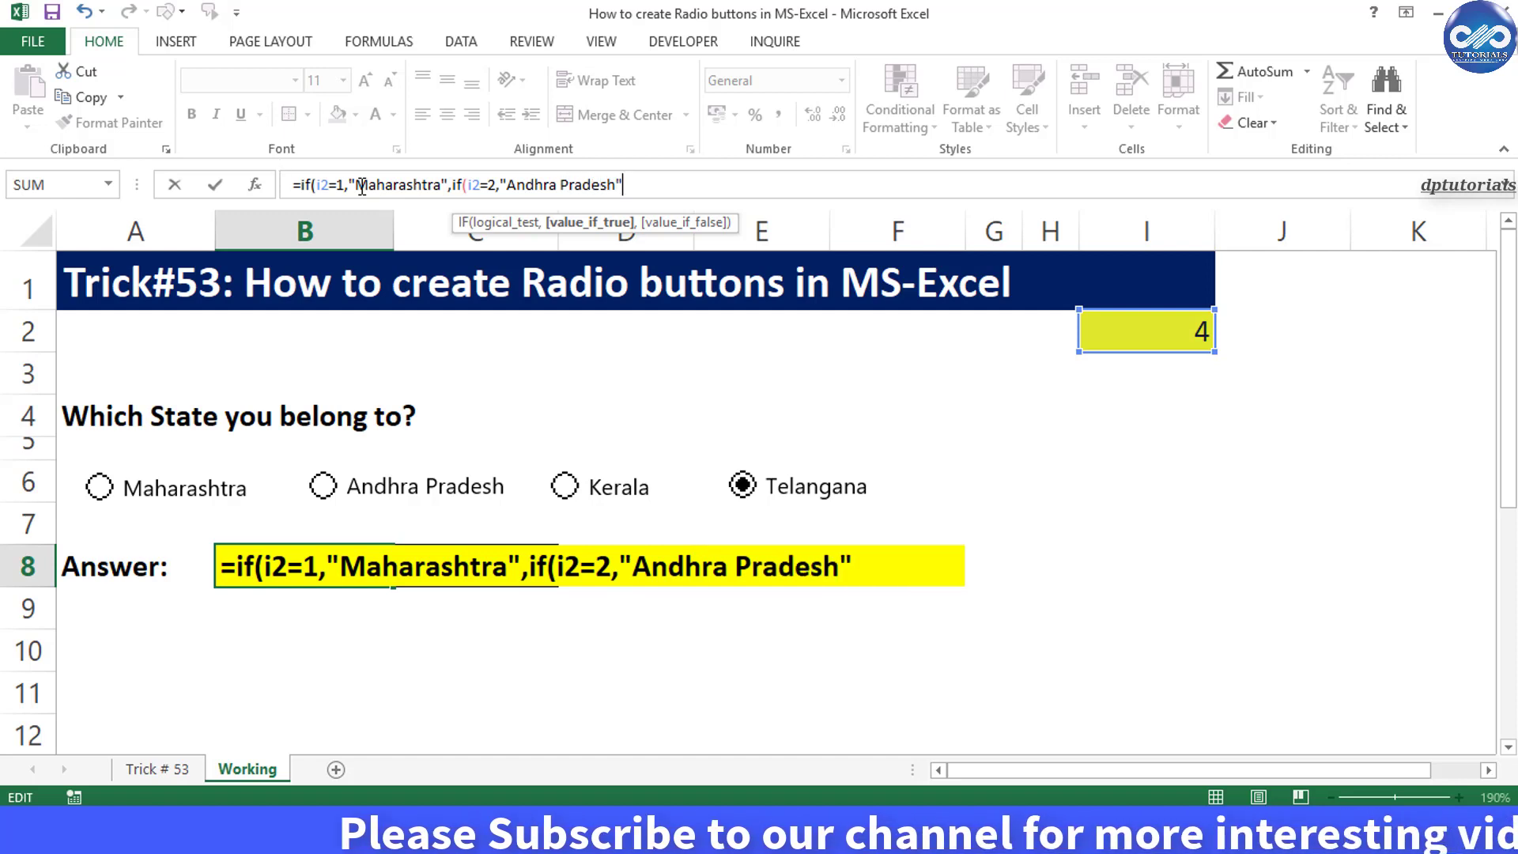
{"action": "type", "text": ",if("}
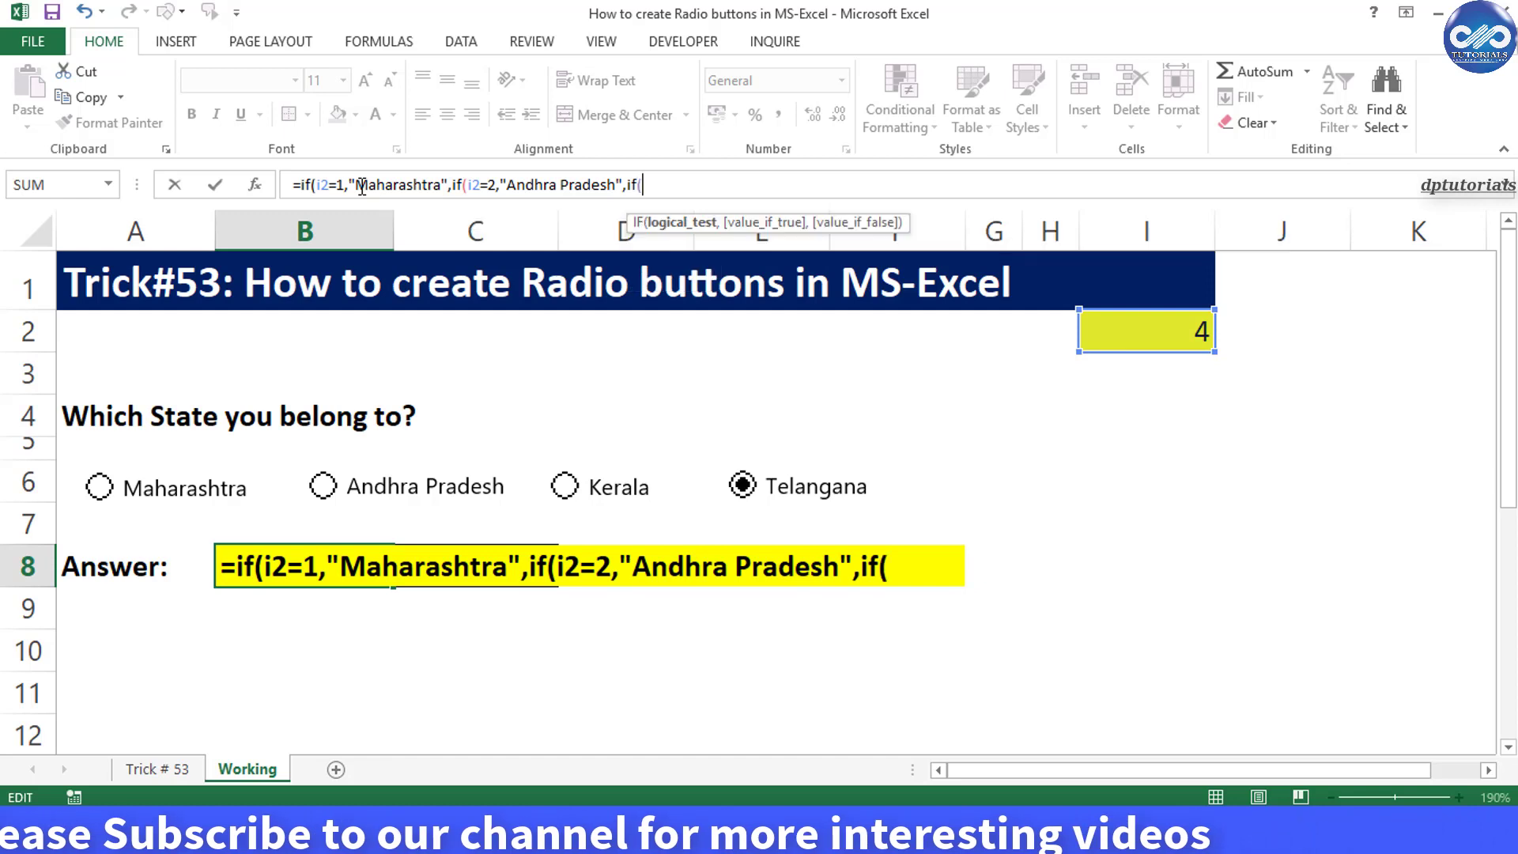
{"action": "type", "text": "i"}
{"action": "key", "text": "BackSpace"}
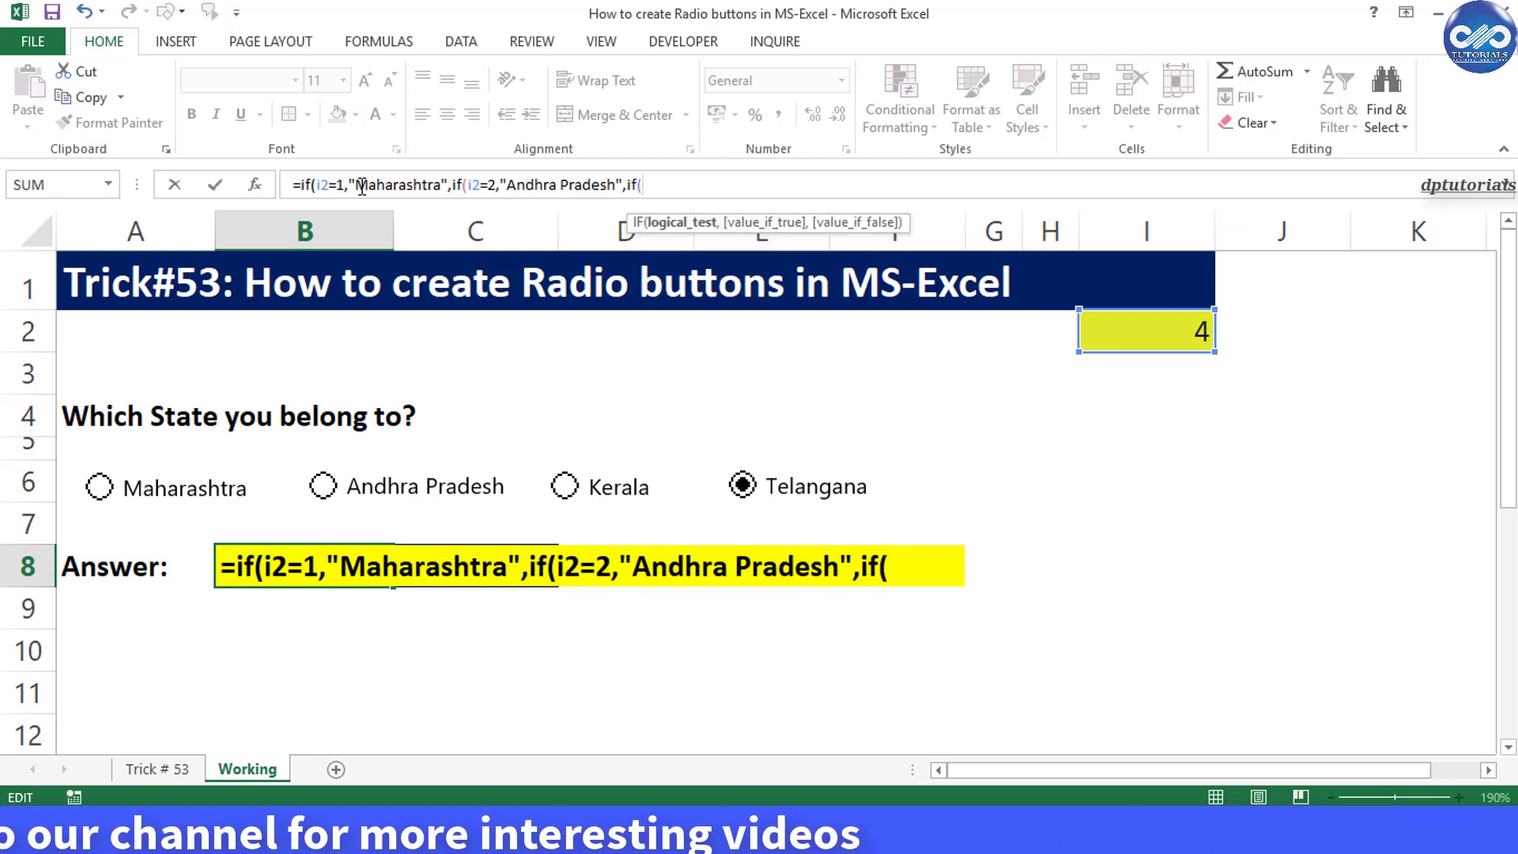
{"action": "type", "text": "i2=3"}
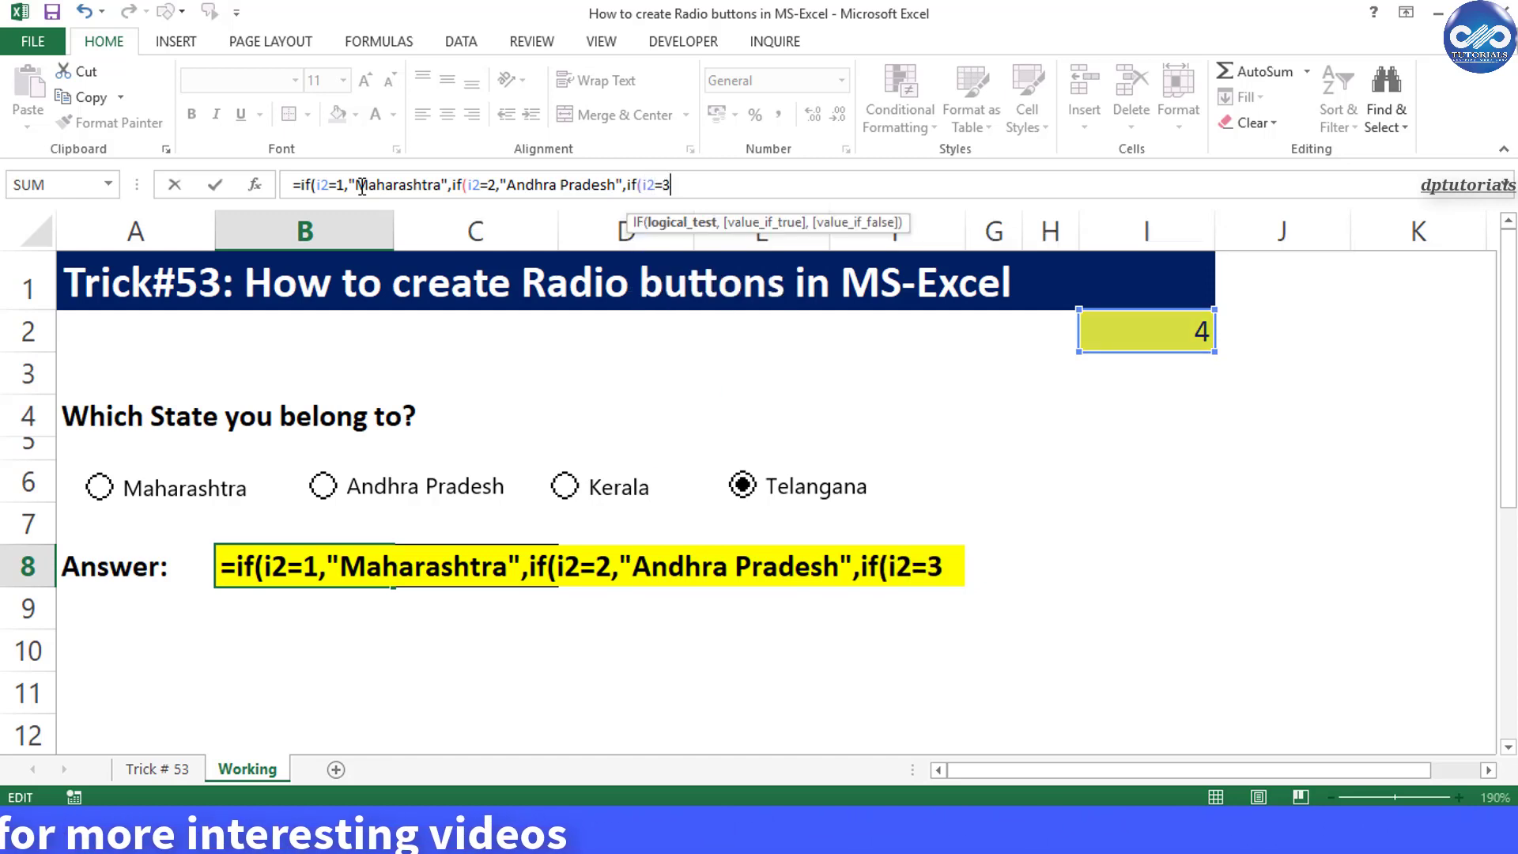
{"action": "type", "text": ",\"Kerala"}
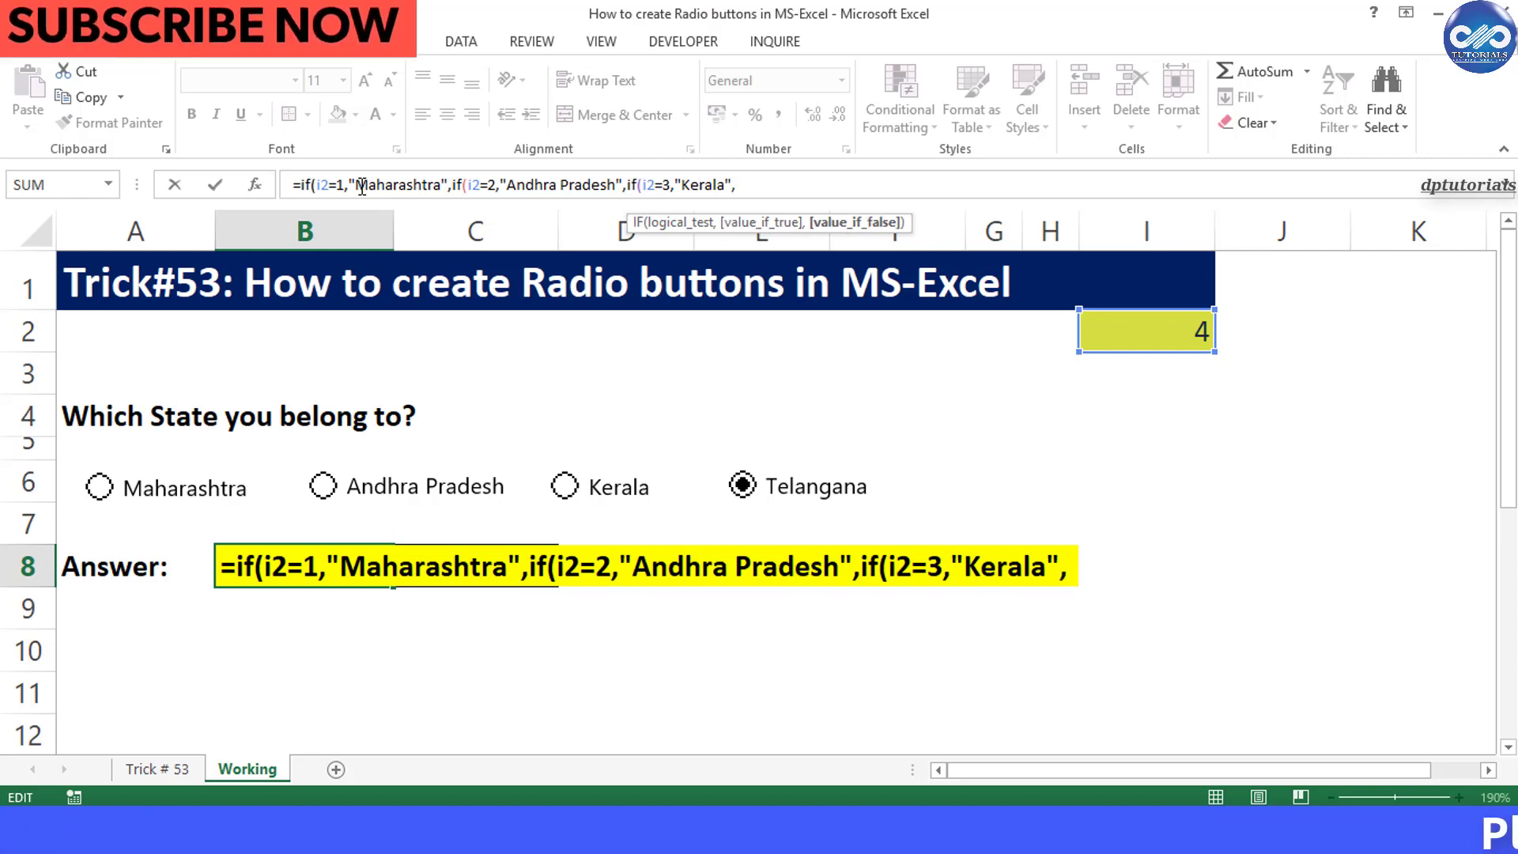
{"action": "type", "text": "\"Te"}
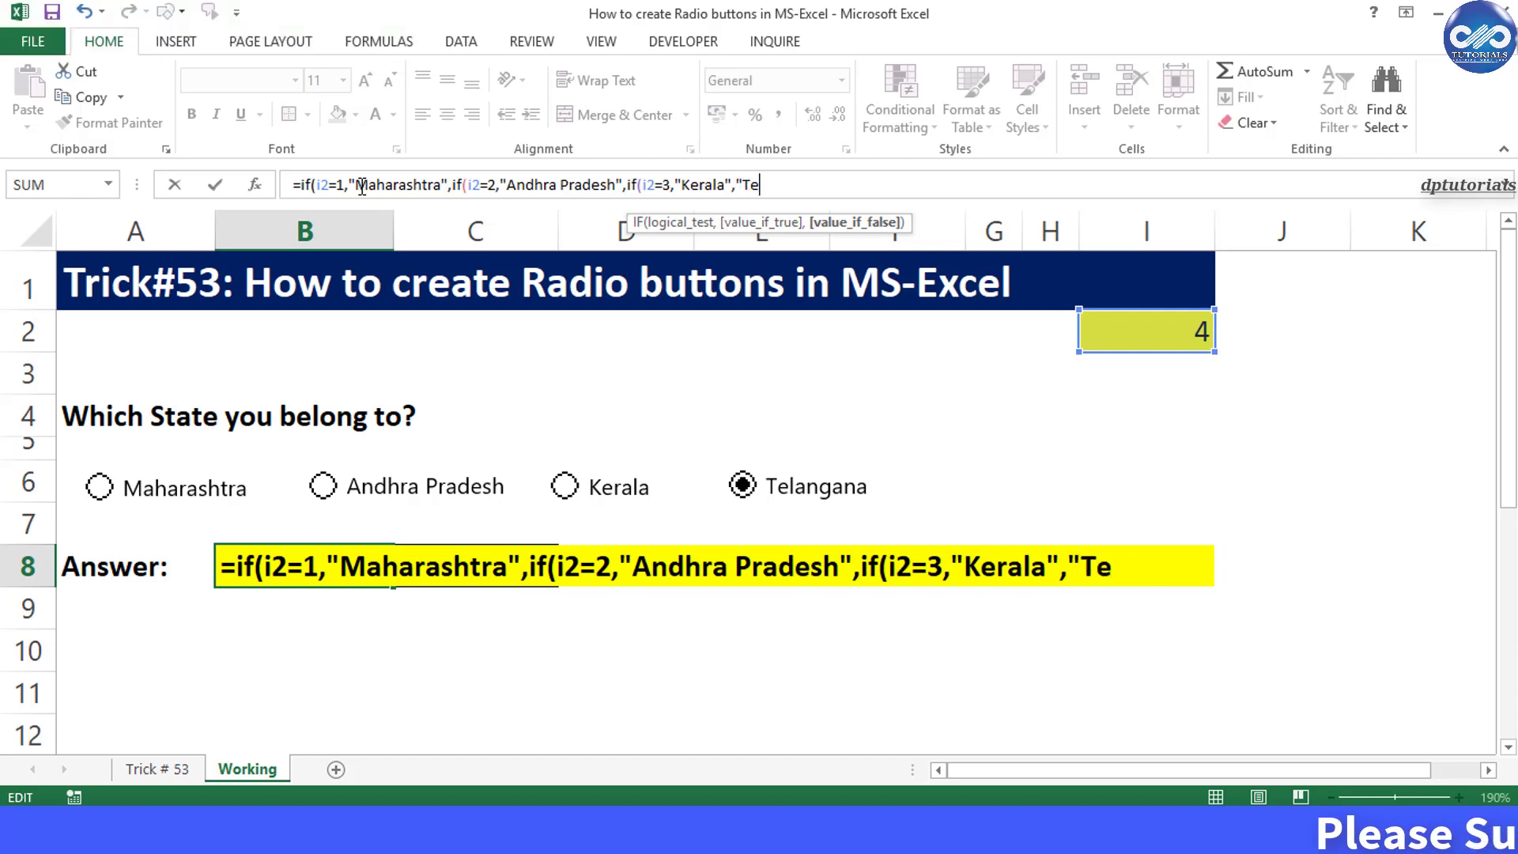
{"action": "type", "text": ",\"Telangana"}
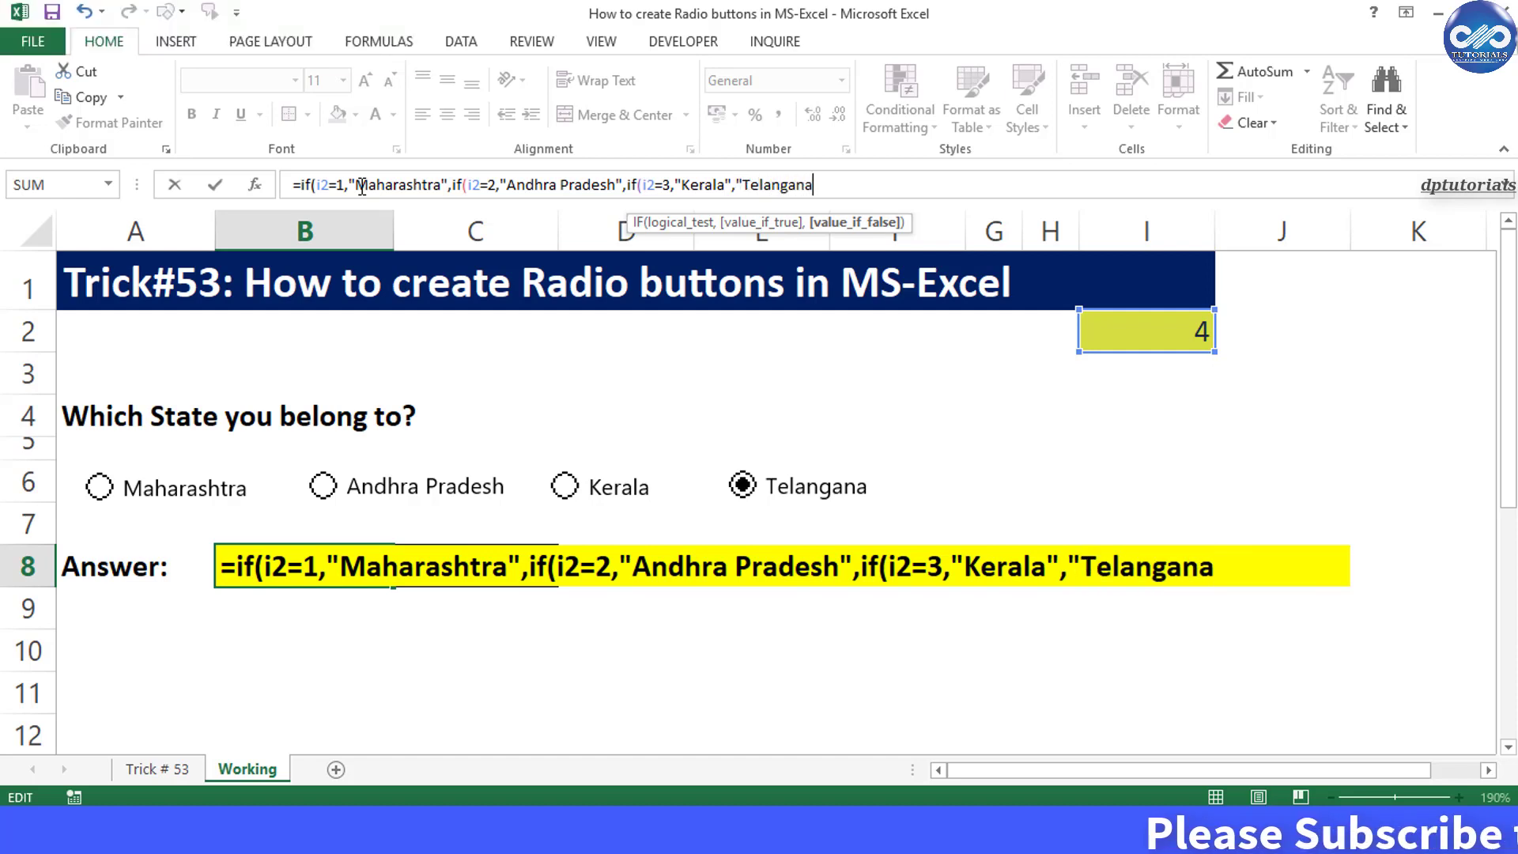
{"action": "type", "text": "\""}
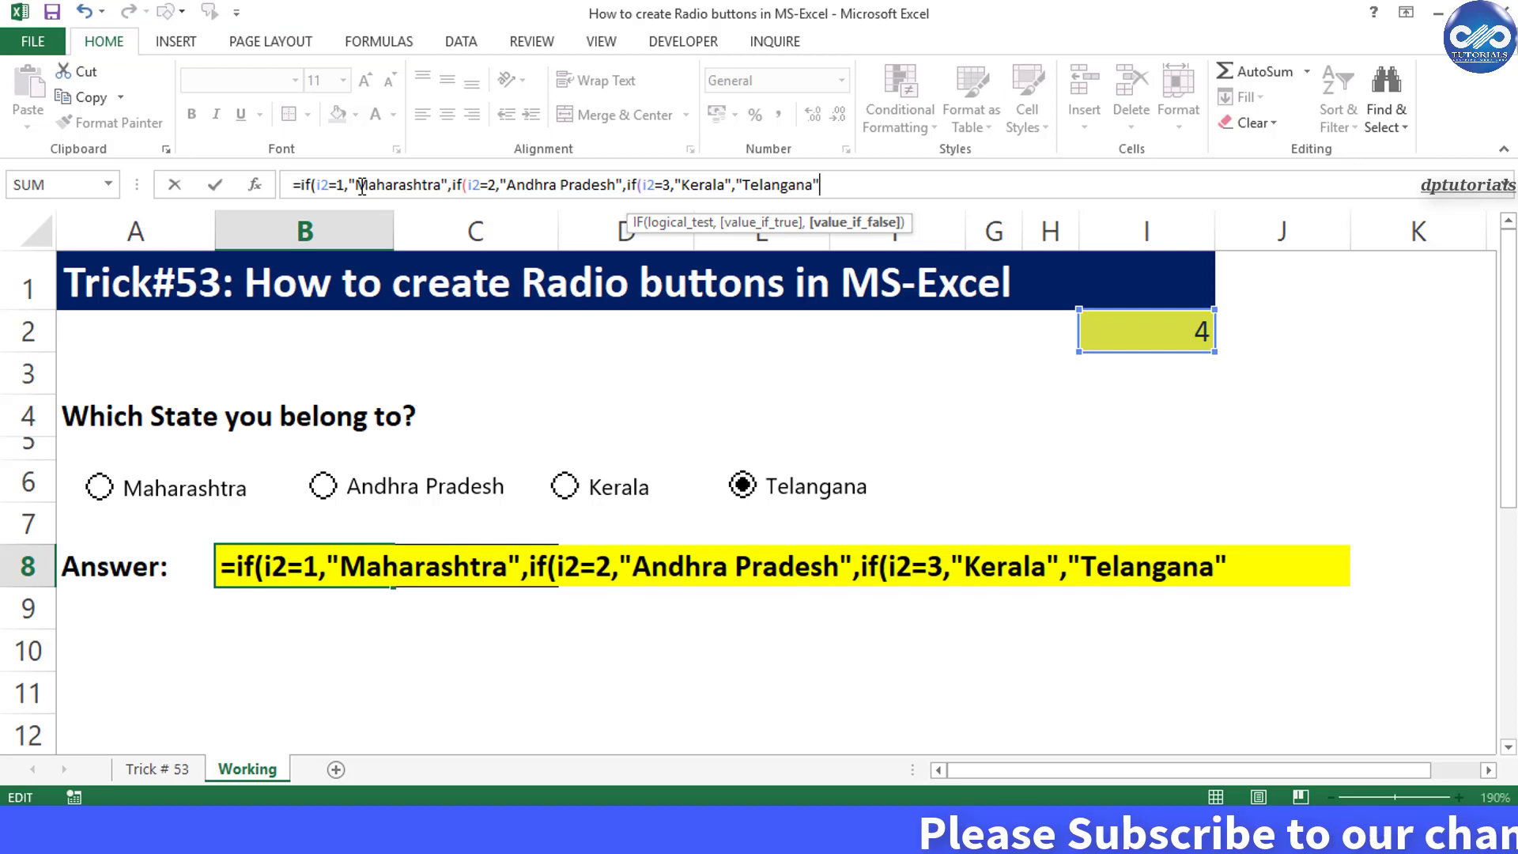
{"action": "type", "text": ")"}
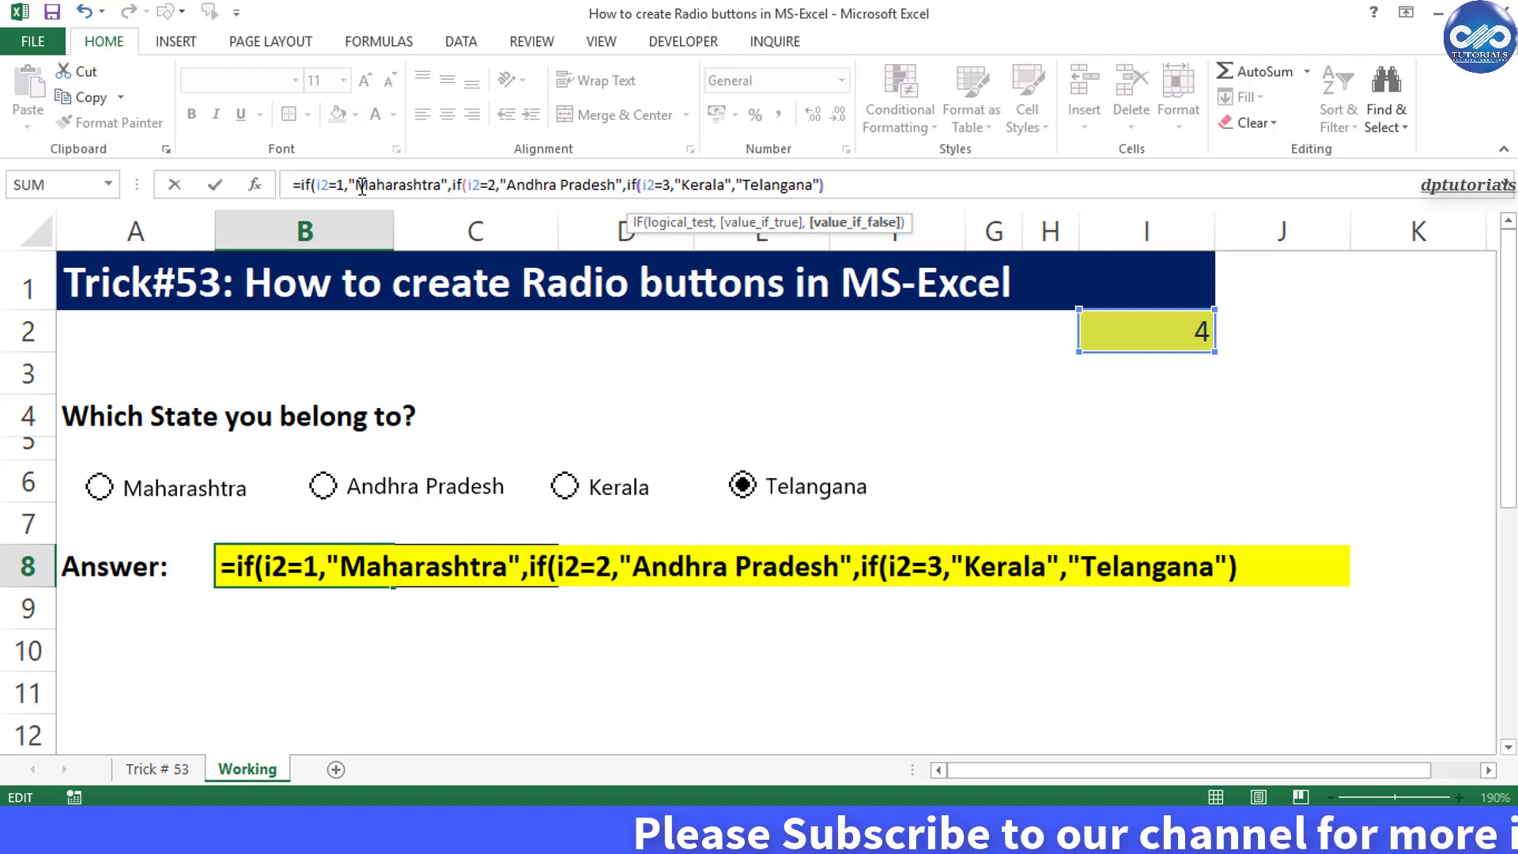
{"action": "type", "text": "))"}
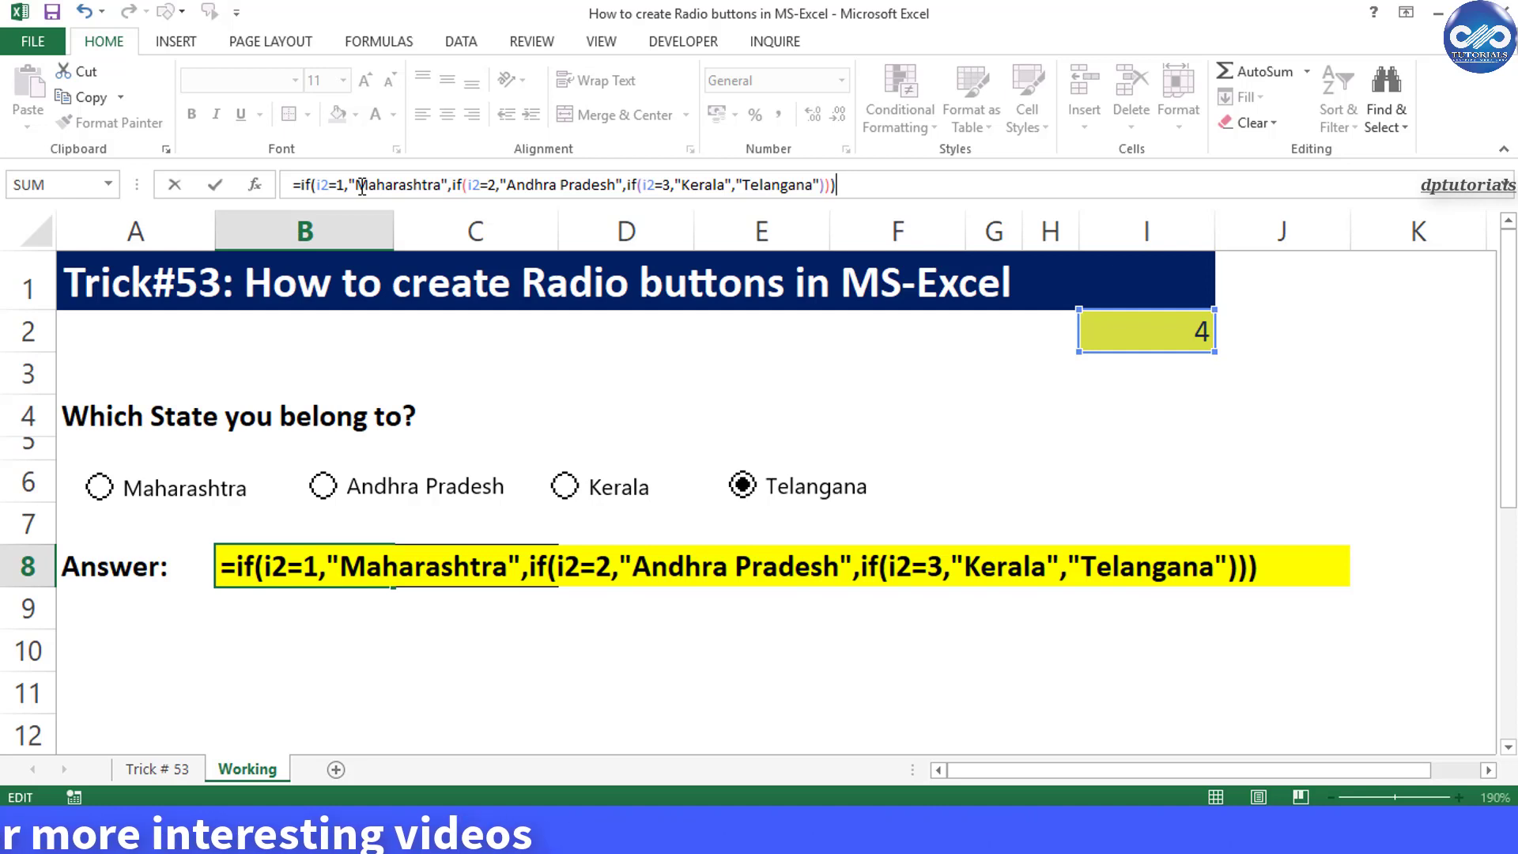
{"action": "key", "text": "Return"}
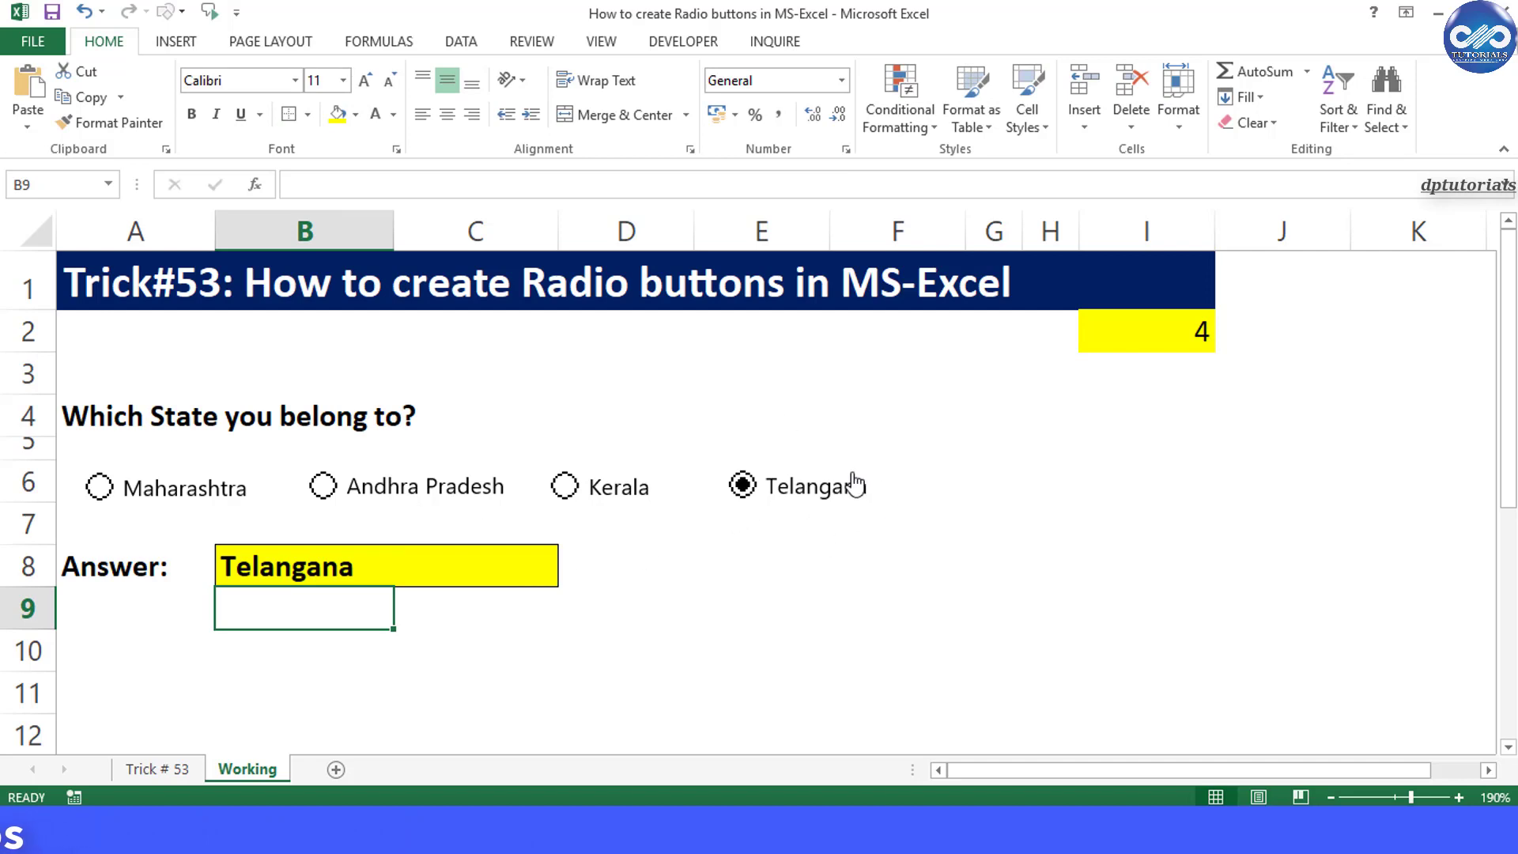
{"action": "left_click", "coordinate": [777, 625]}
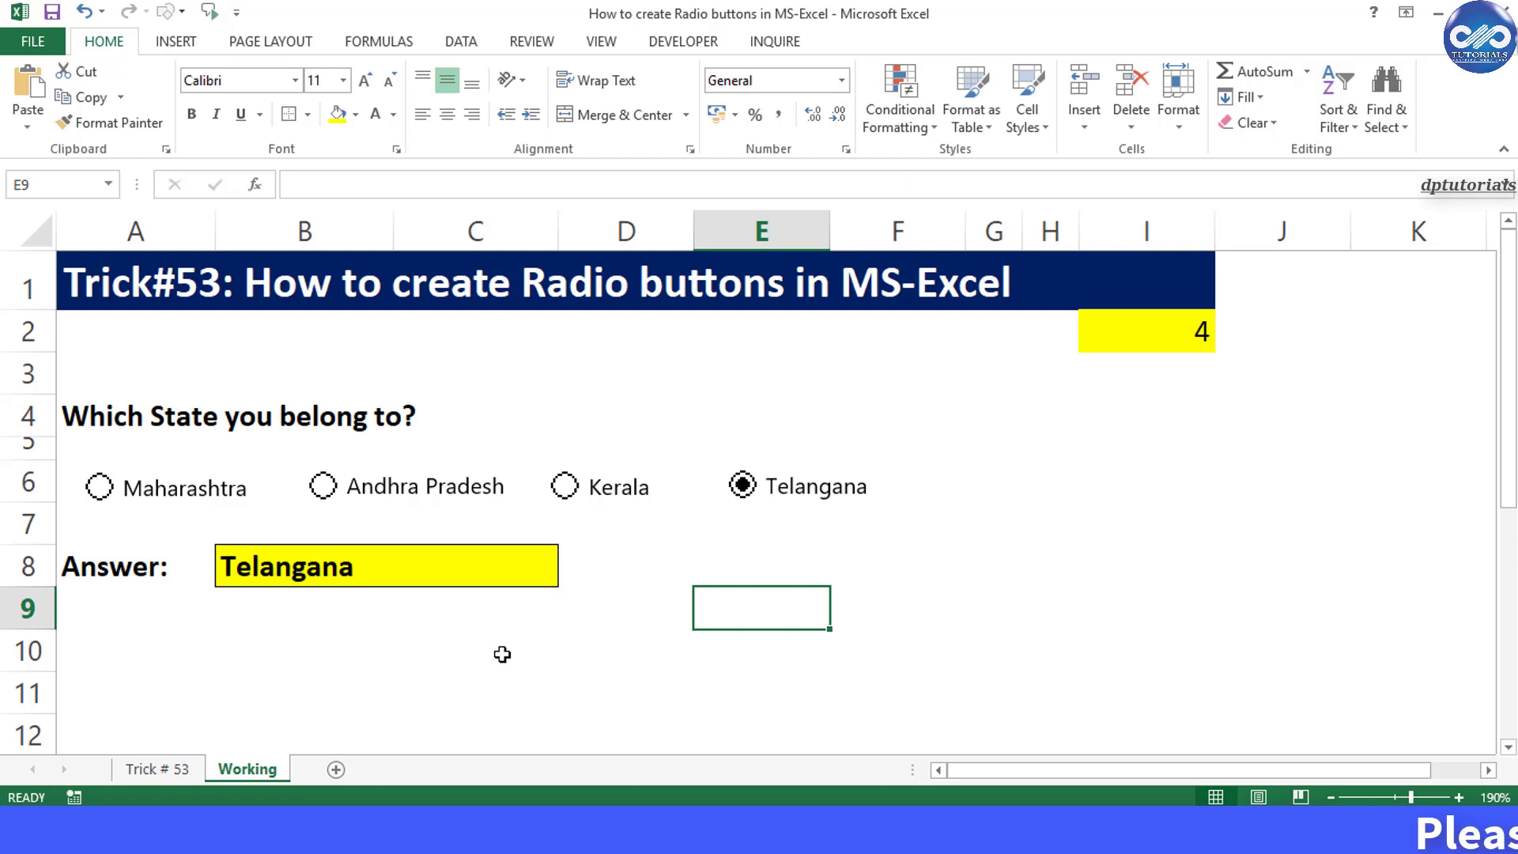
{"action": "left_click", "coordinate": [259, 563]}
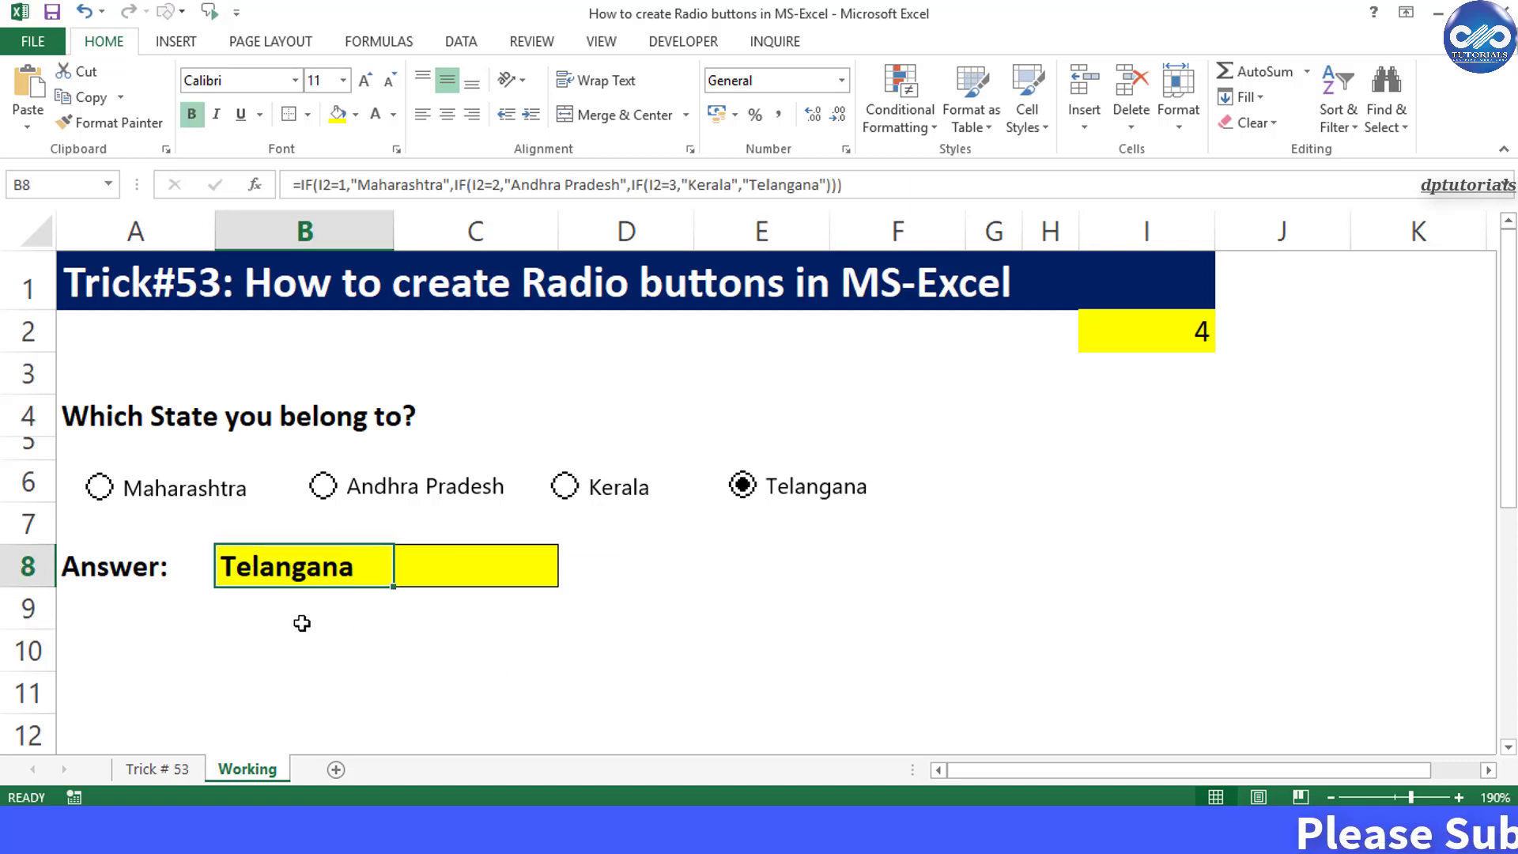